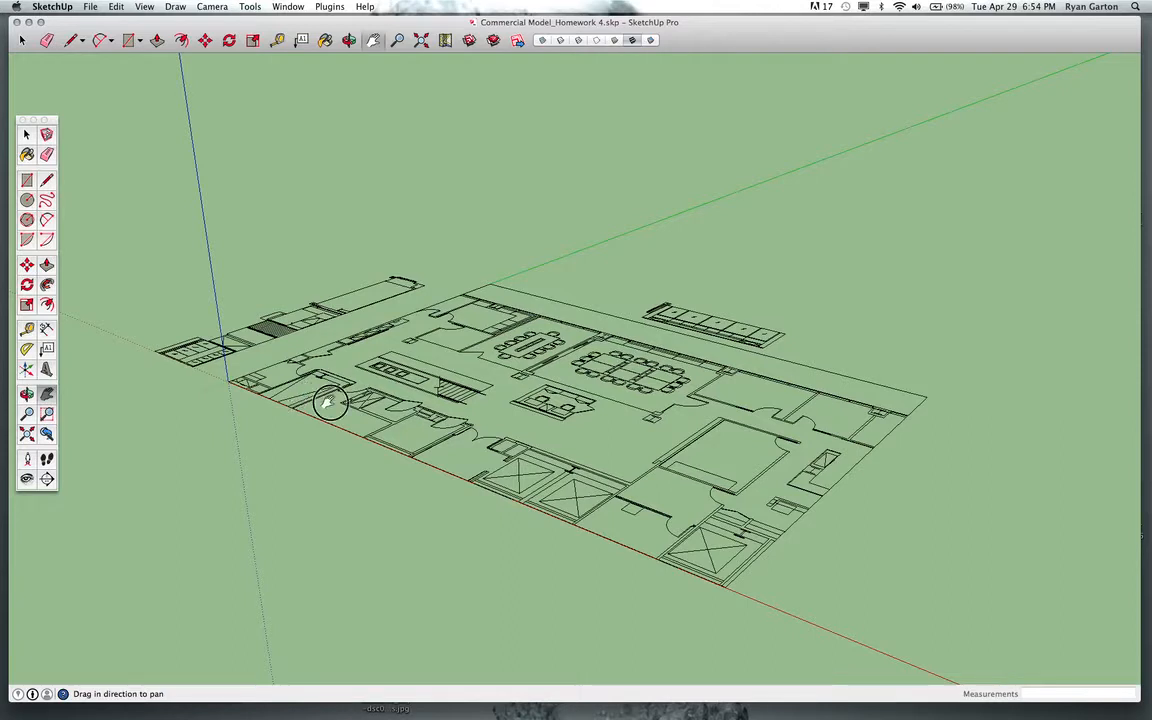
# Orbit and pan around the imported floor plan linework to inspect it.
pyautogui.moveTo(328, 402); pyautogui.dragTo(314, 412)
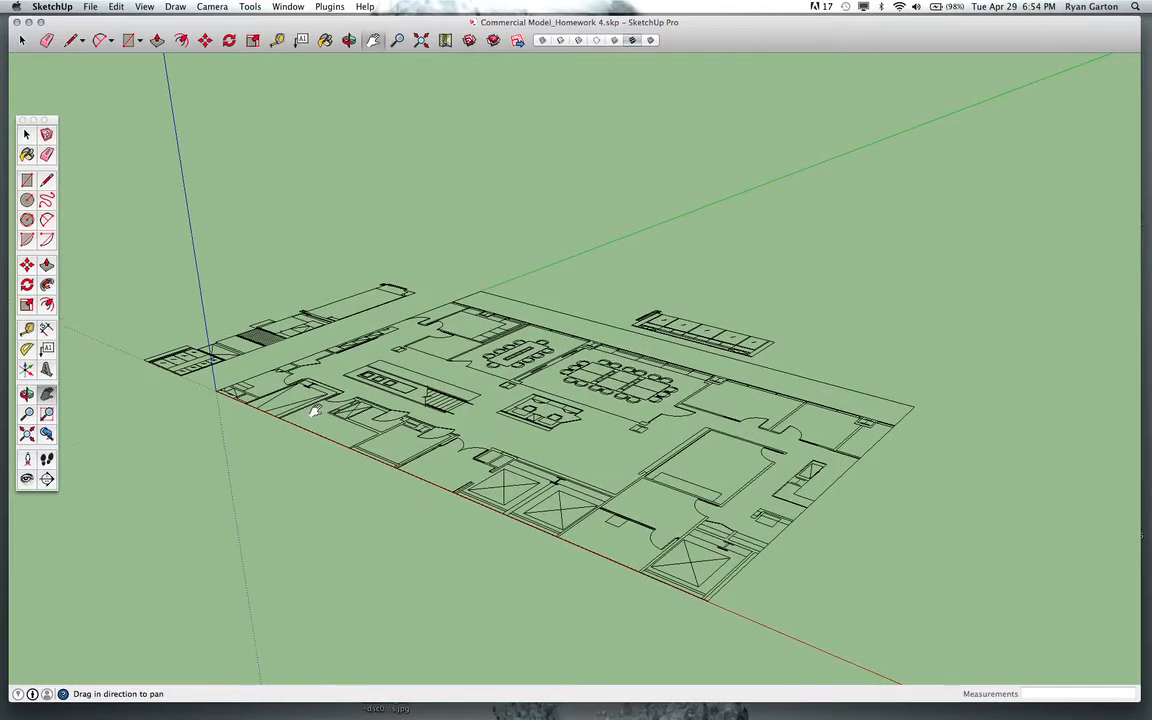
pyautogui.moveTo(318, 416); pyautogui.dragTo(322, 433)
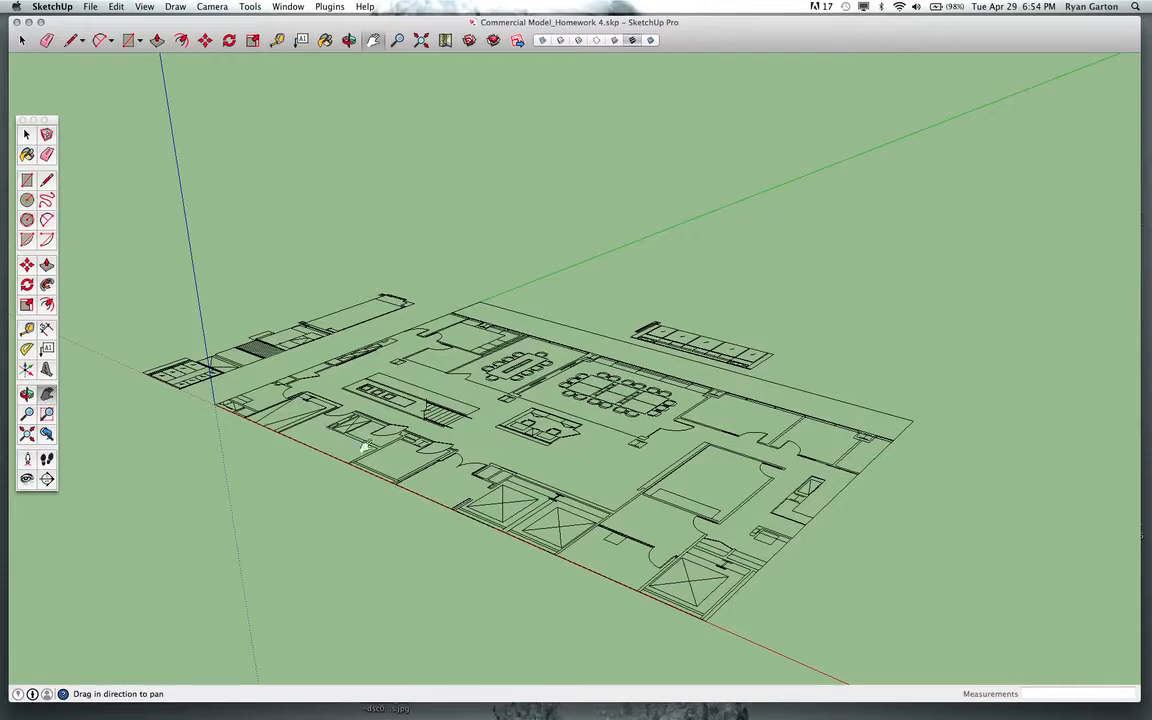
pyautogui.moveTo(383, 458); pyautogui.dragTo(368, 450, button='middle')
pyautogui.moveTo(367, 450)
pyautogui.mouseDown()
pyautogui.moveTo(352, 441)
pyautogui.moveTo(372, 457)
pyautogui.mouseUp()
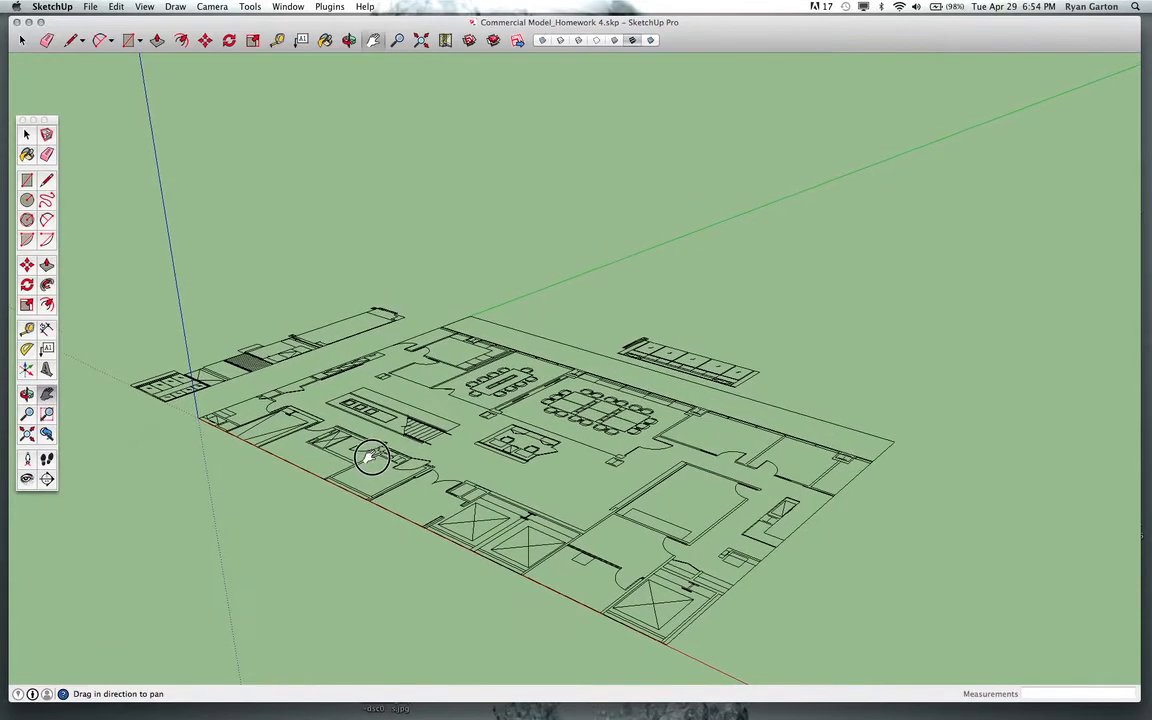
pyautogui.moveTo(392, 482); pyautogui.dragTo(391, 434, button='middle')
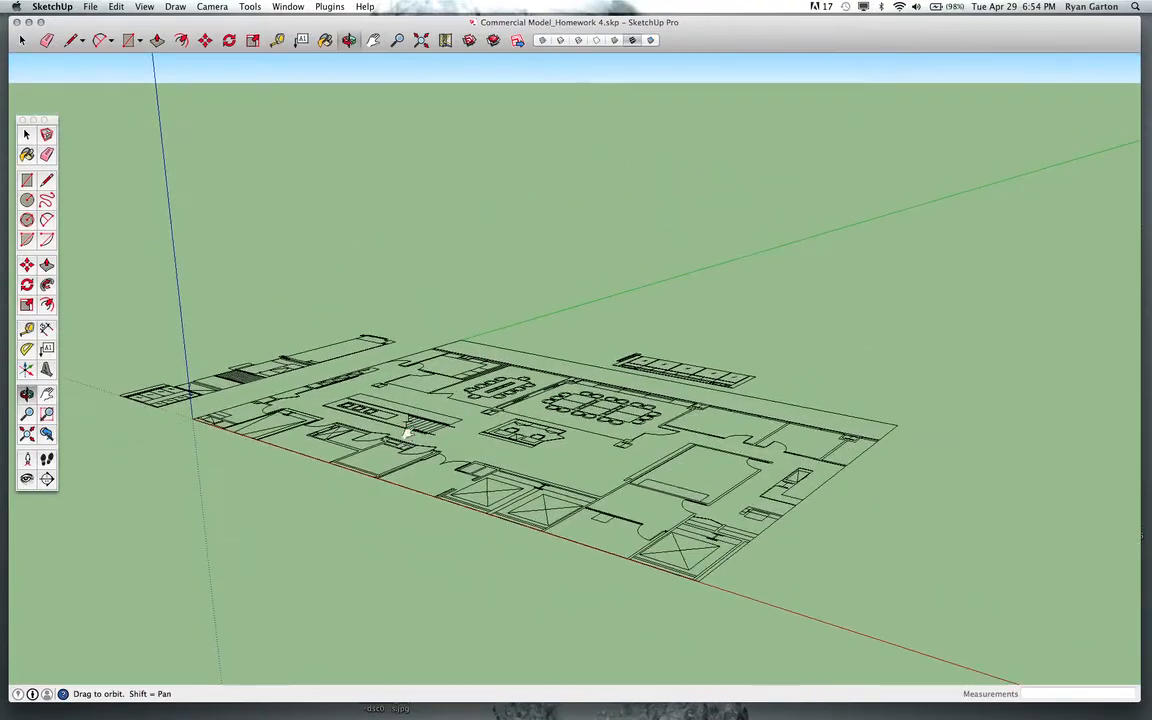
pyautogui.moveTo(391, 434); pyautogui.dragTo(399, 393)
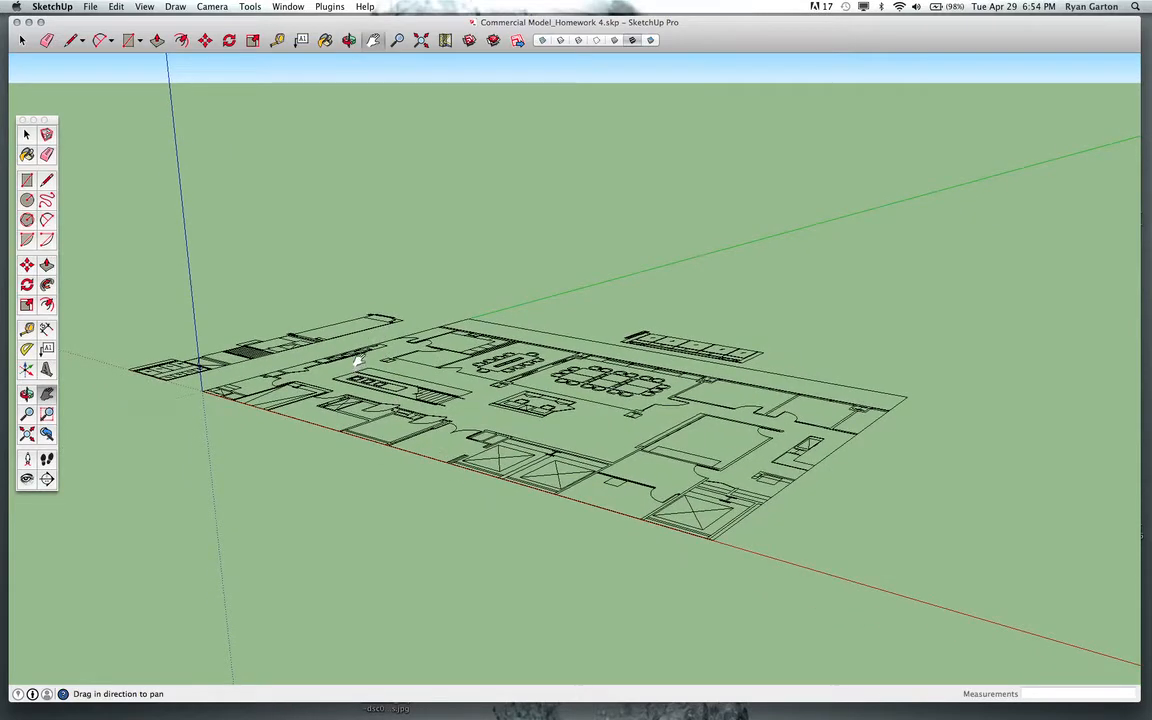
pyautogui.moveTo(357, 362); pyautogui.dragTo(491, 463, button='middle')
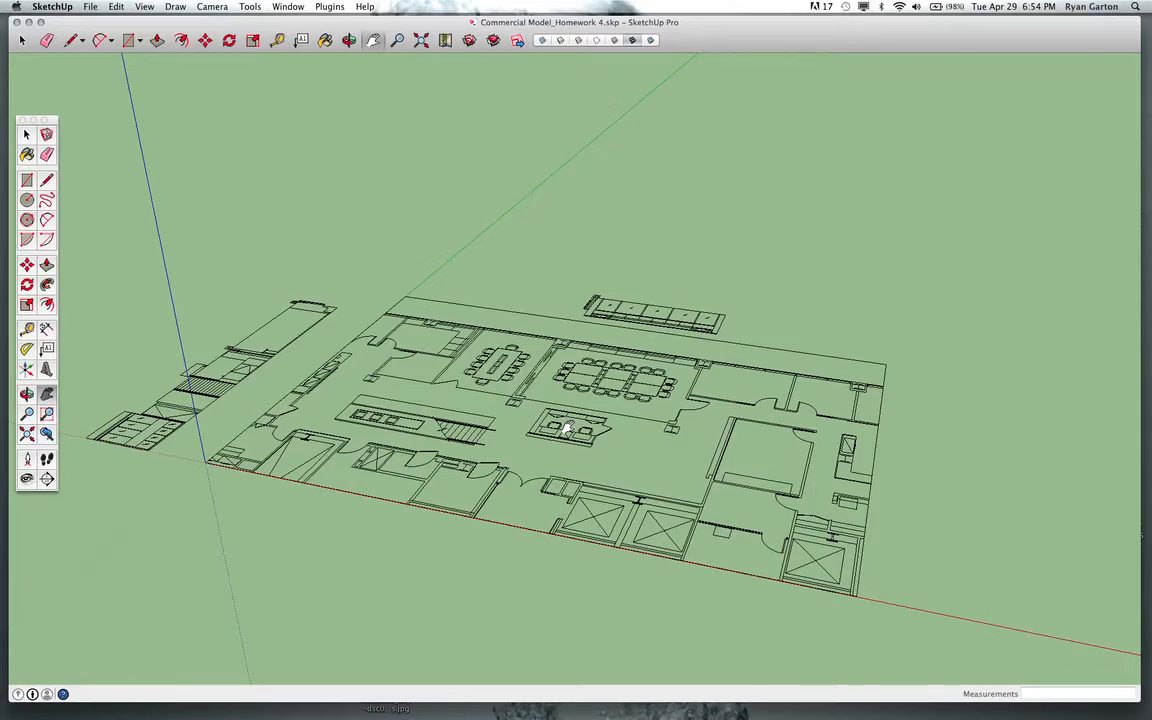
pyautogui.moveTo(517, 424); pyautogui.dragTo(521, 437)
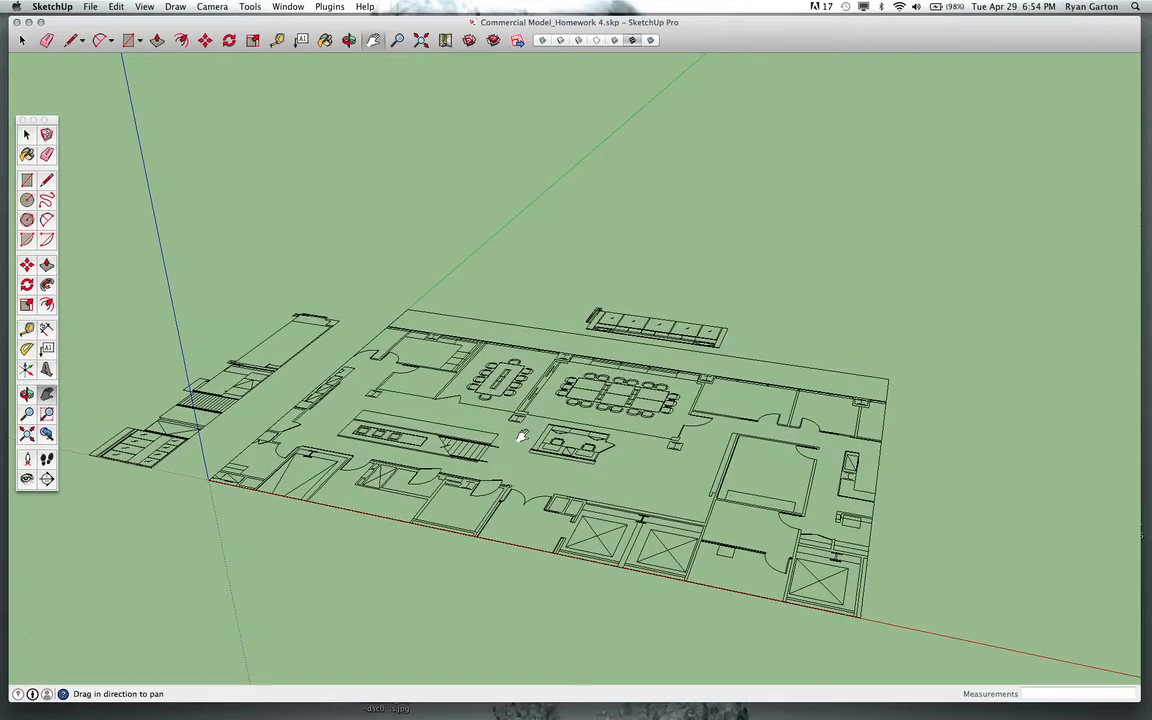
pyautogui.moveTo(592, 411); pyautogui.dragTo(643, 458, button='middle')
pyautogui.moveTo(532, 468); pyautogui.dragTo(547, 440)
pyautogui.moveTo(547, 440); pyautogui.dragTo(531, 510, button='middle')
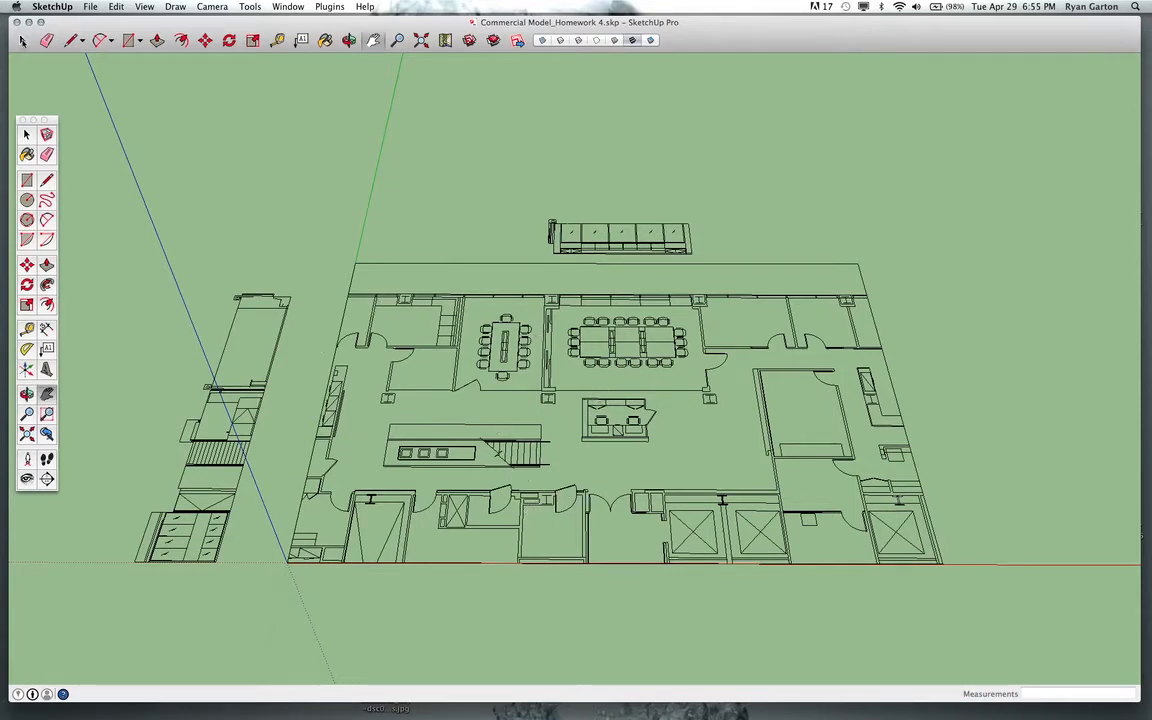
# Select all the floor plan linework and view it from above to check its extents.
pyautogui.press('space')
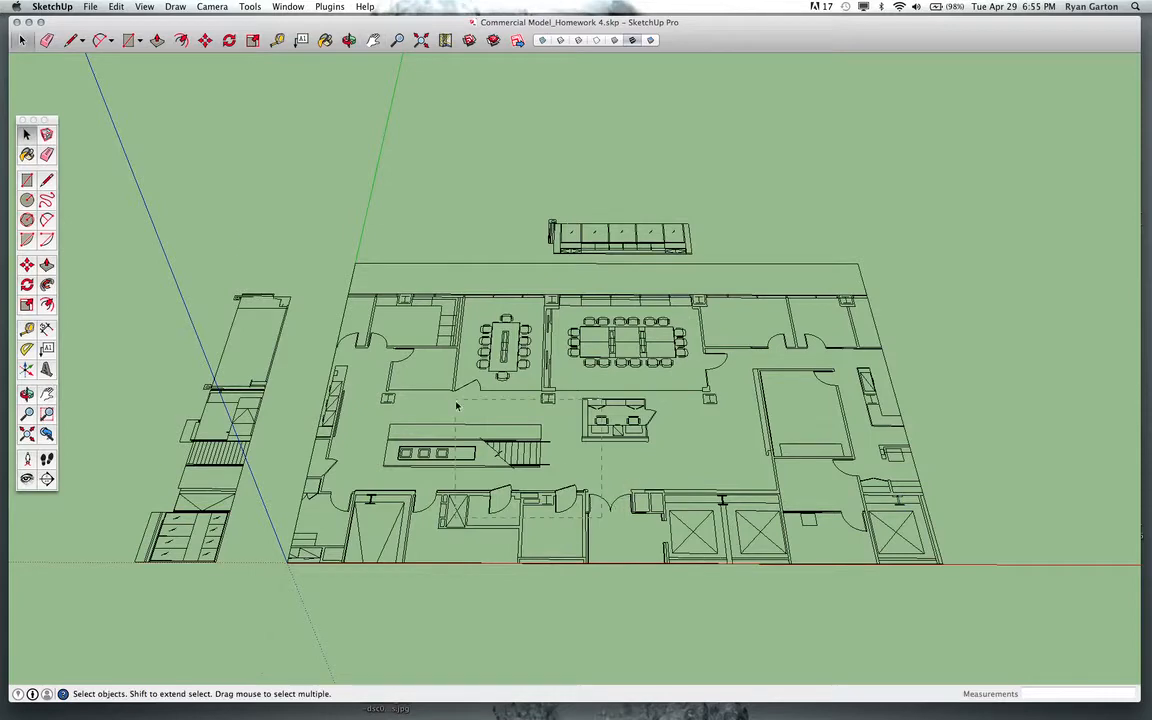
pyautogui.press('super+a')
pyautogui.moveTo(458, 404); pyautogui.dragTo(567, 500, button='middle')
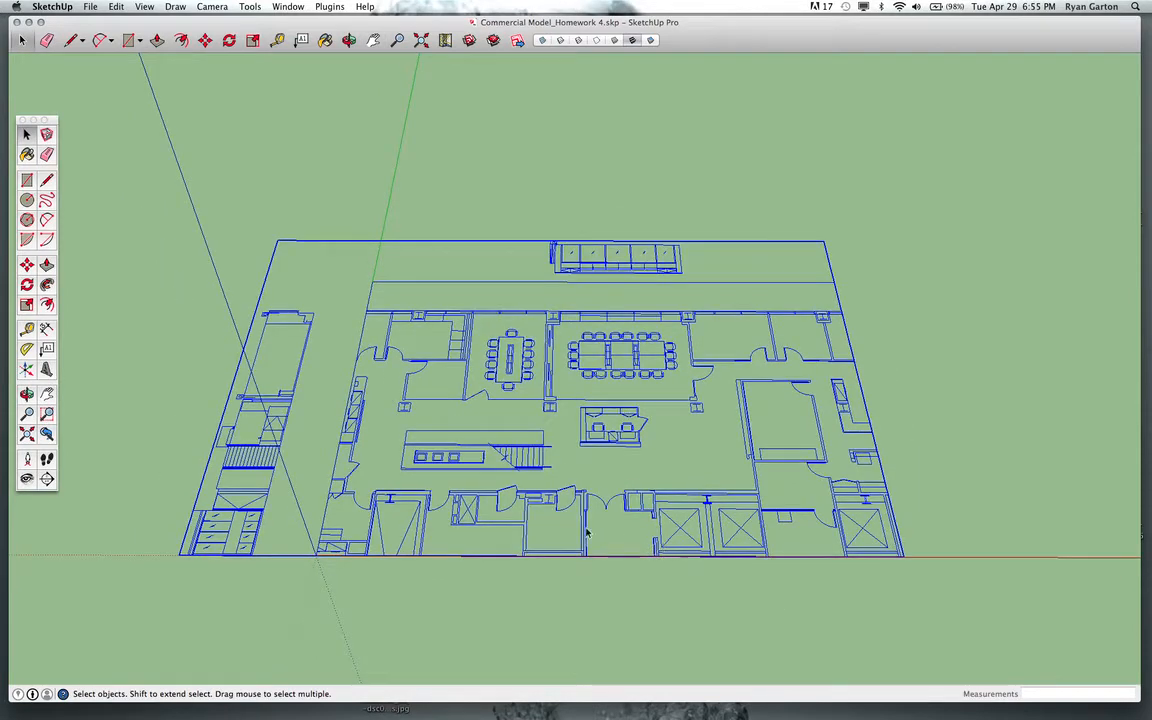
pyautogui.moveTo(531, 496); pyautogui.dragTo(560, 450, button='middle')
pyautogui.click(659, 479)
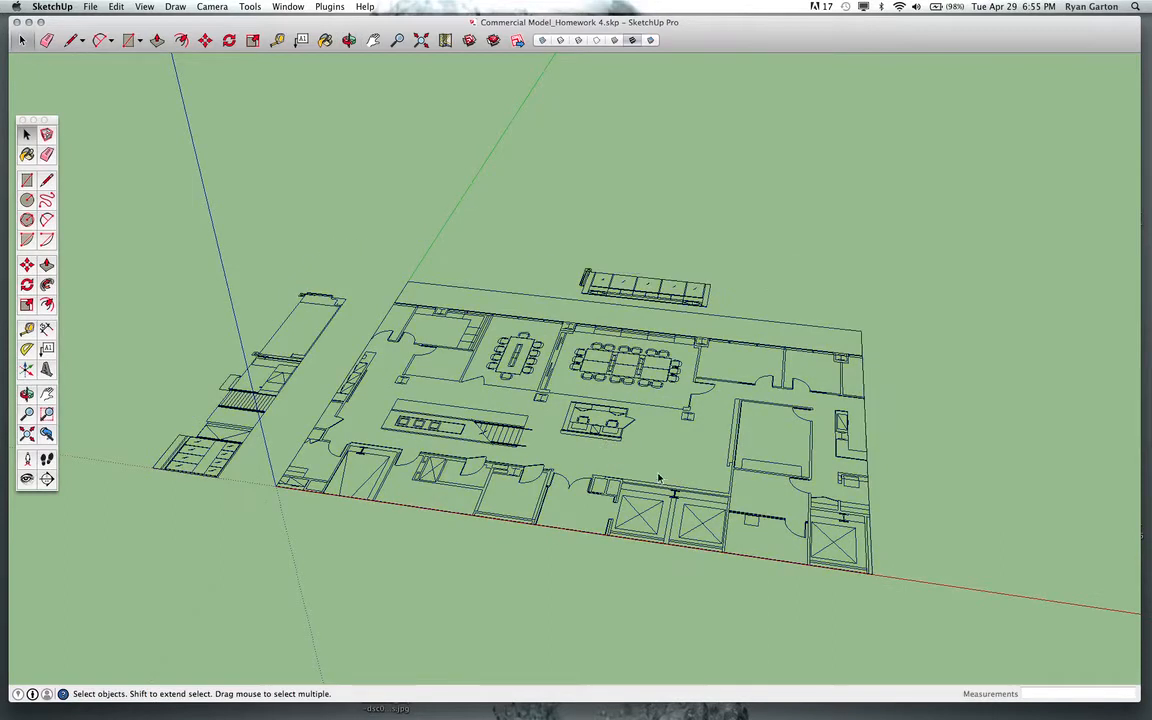
pyautogui.click(609, 456)
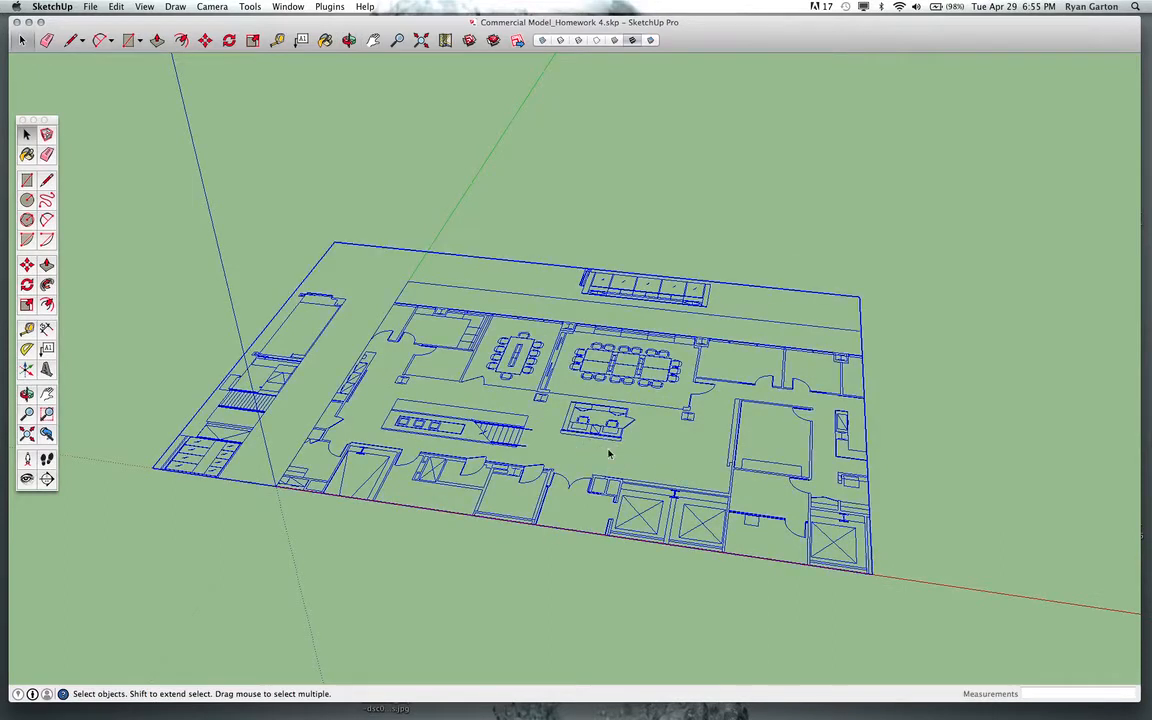
pyautogui.click(647, 456)
pyautogui.click(617, 474)
pyautogui.scroll(-2, 496, 418)
pyautogui.moveTo(496, 420); pyautogui.dragTo(514, 563, button='middle')
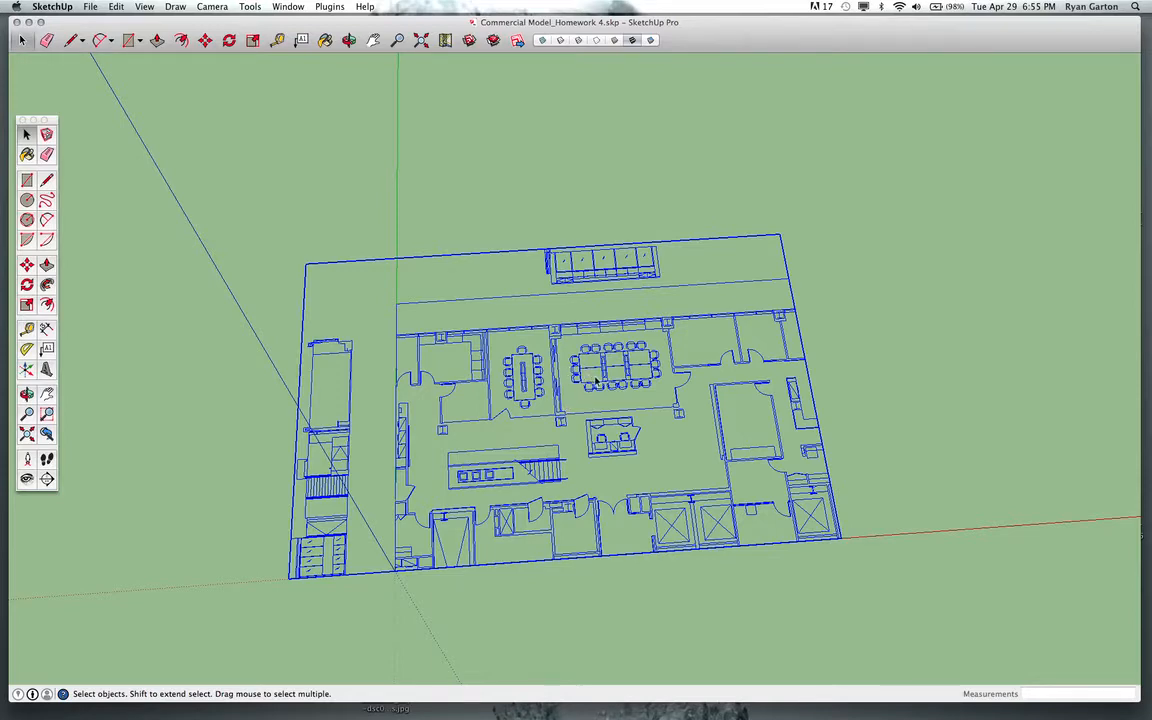
pyautogui.moveTo(597, 381); pyautogui.dragTo(568, 420, button='middle')
pyautogui.scroll(-1, 447, 412)
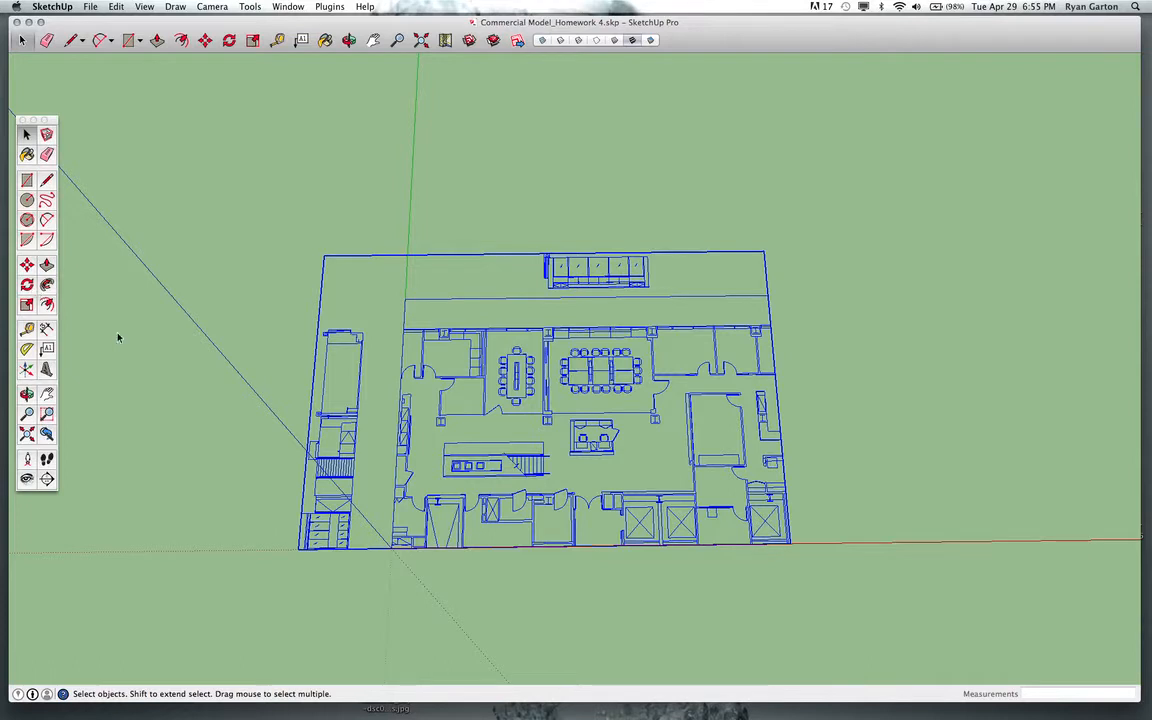
# Draw a rectangle about 168' by 106' enclosing the whole floor plan.
pyautogui.press('r')
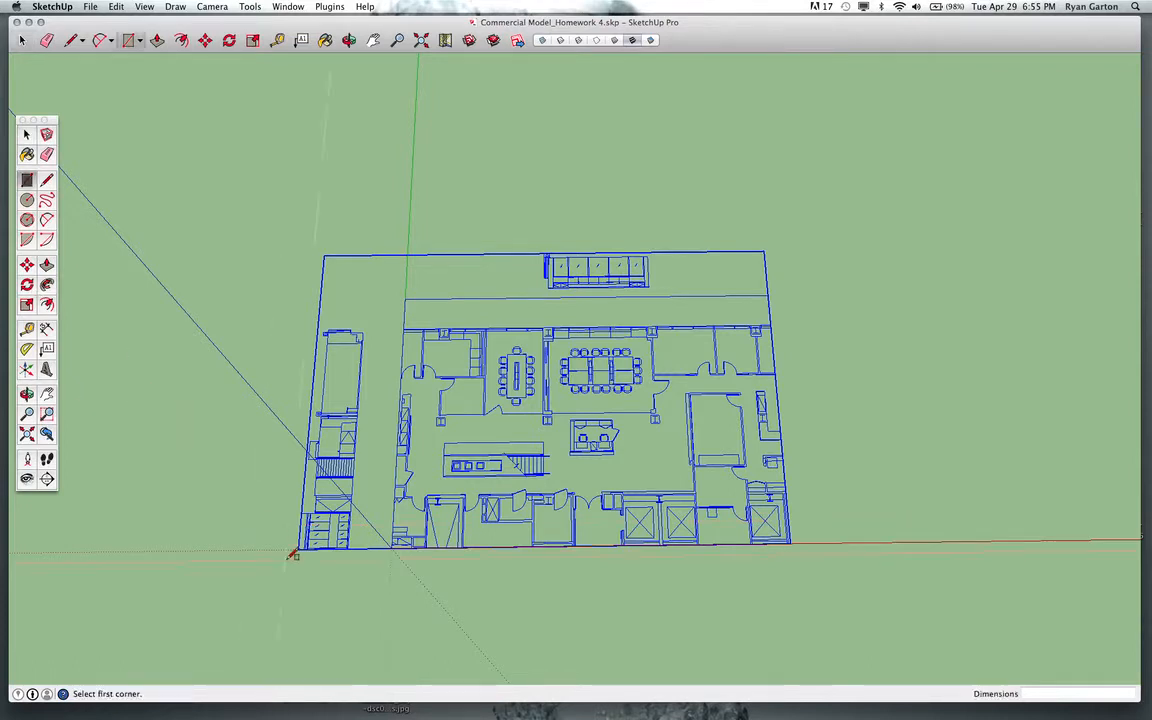
pyautogui.click(183, 616)
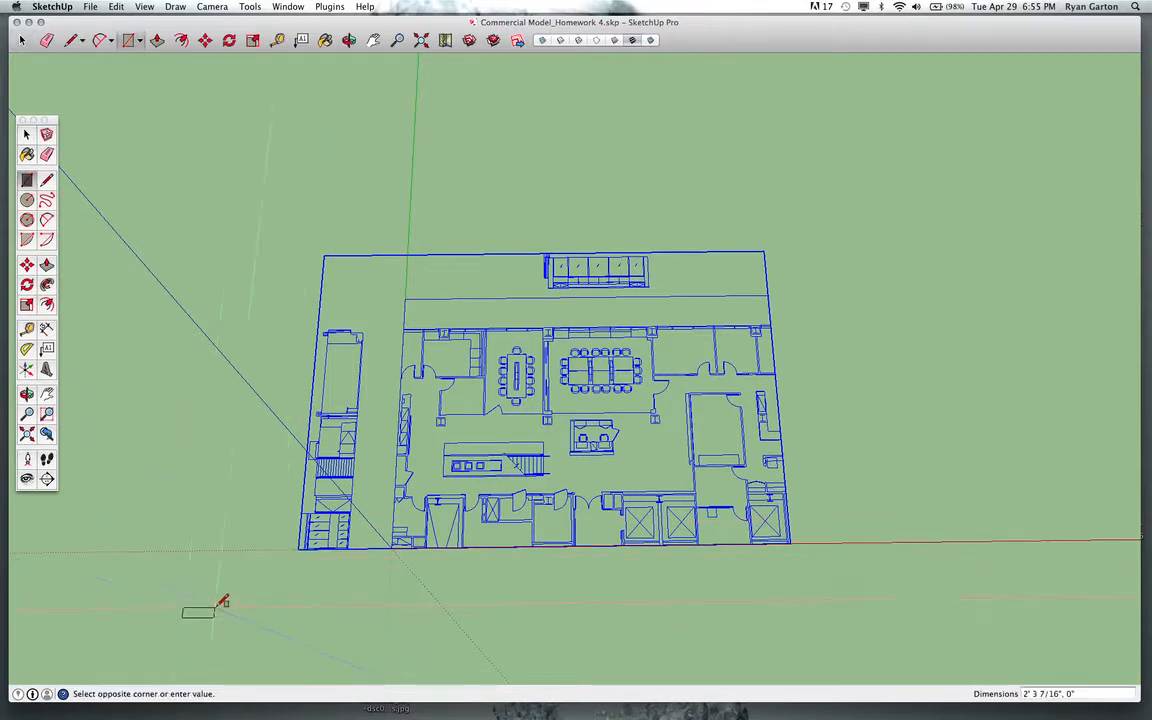
pyautogui.click(897, 182)
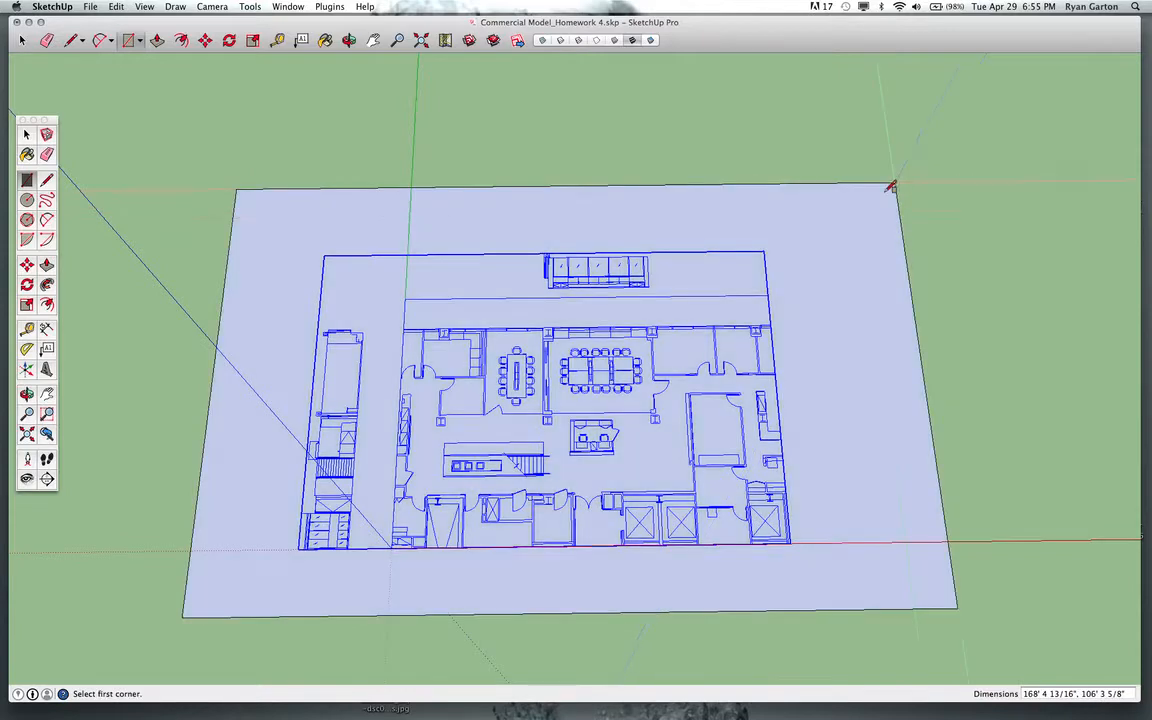
# Select the new rectangle face and make it into a group.
pyautogui.press('space')
pyautogui.click(783, 250)
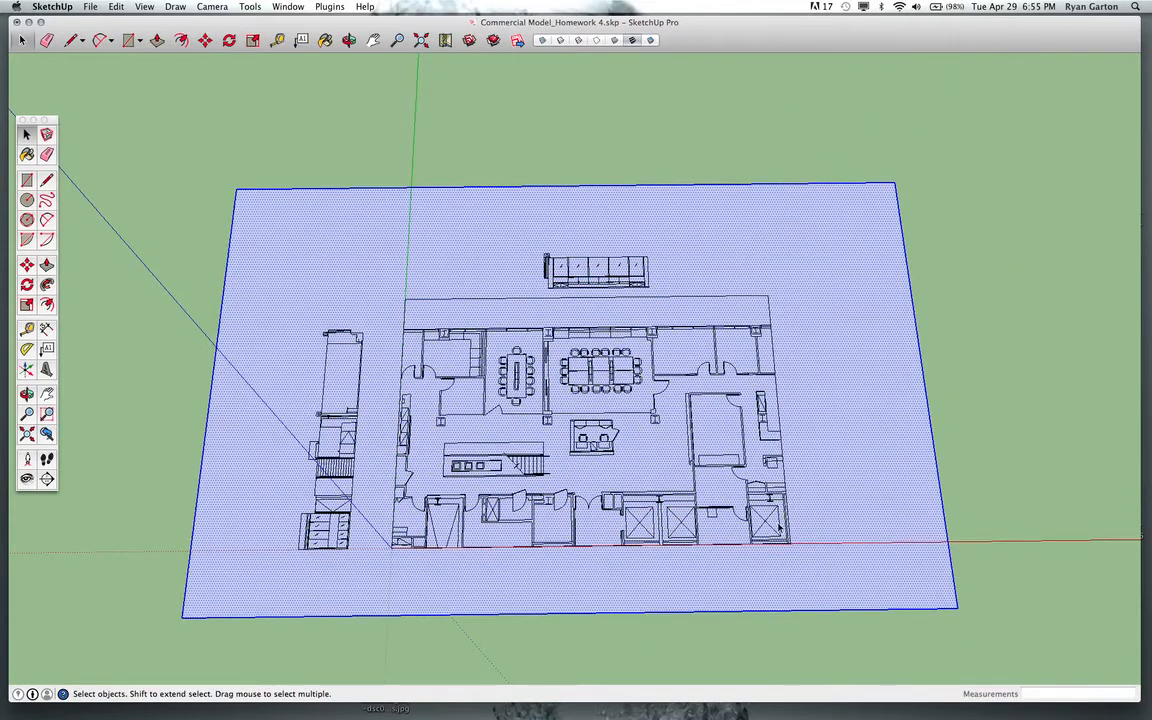
pyautogui.moveTo(779, 529); pyautogui.dragTo(742, 369, button='middle')
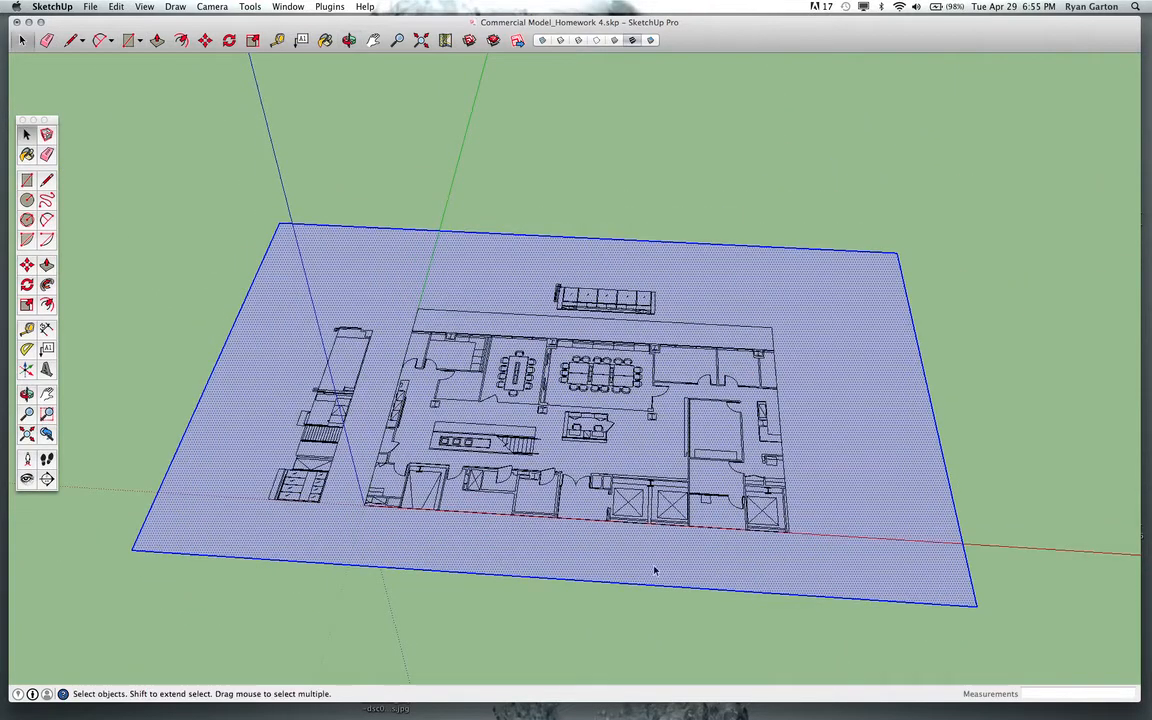
pyautogui.scroll(5, 668, 438)
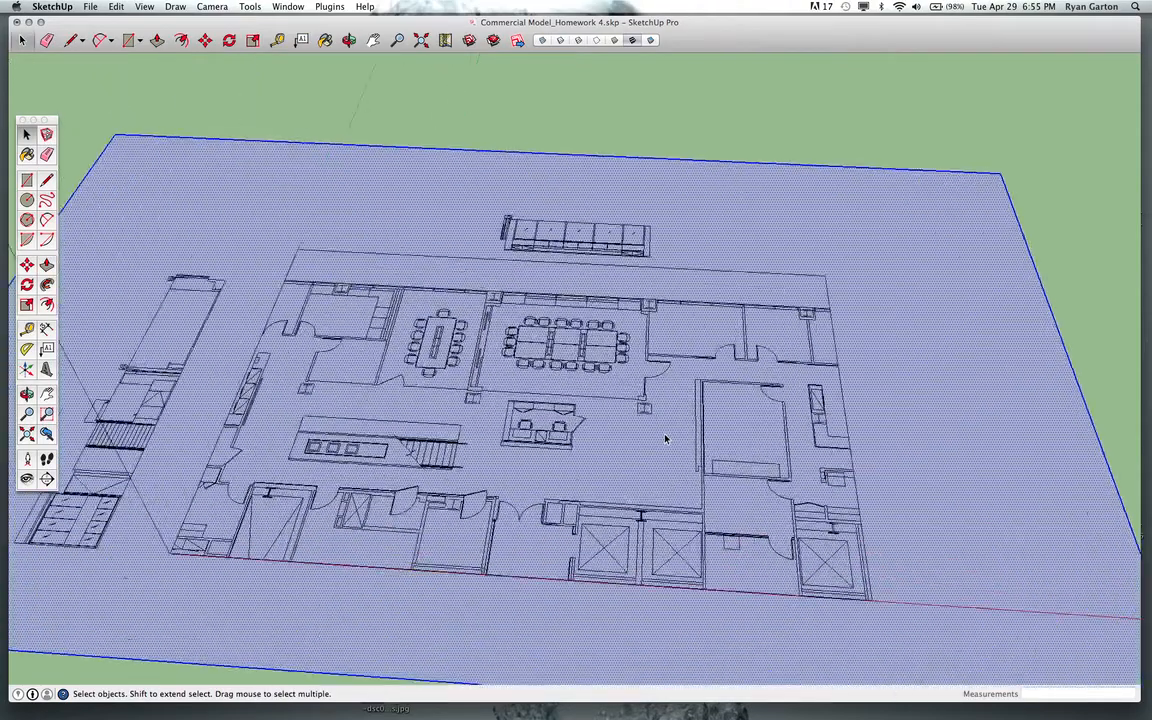
pyautogui.scroll(-3, 665, 438)
pyautogui.scroll(3, 665, 438)
pyautogui.scroll(-3, 665, 438)
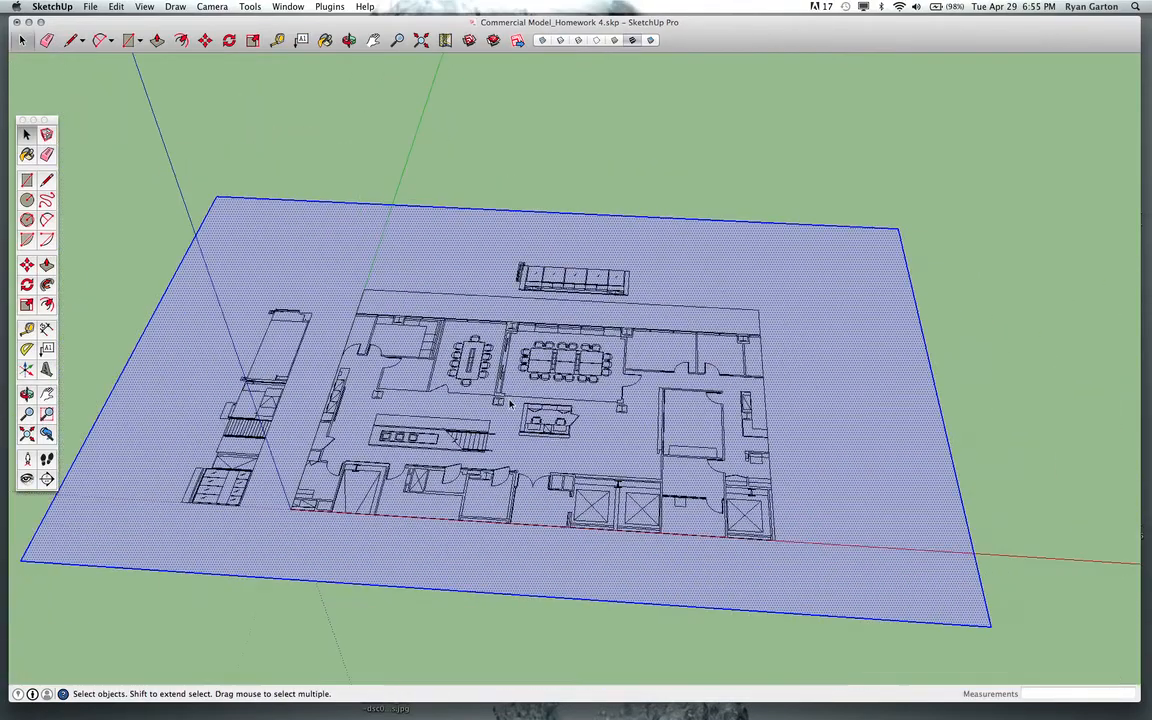
pyautogui.scroll(3, 510, 403)
pyautogui.scroll(-2, 512, 403)
pyautogui.press('super+g')
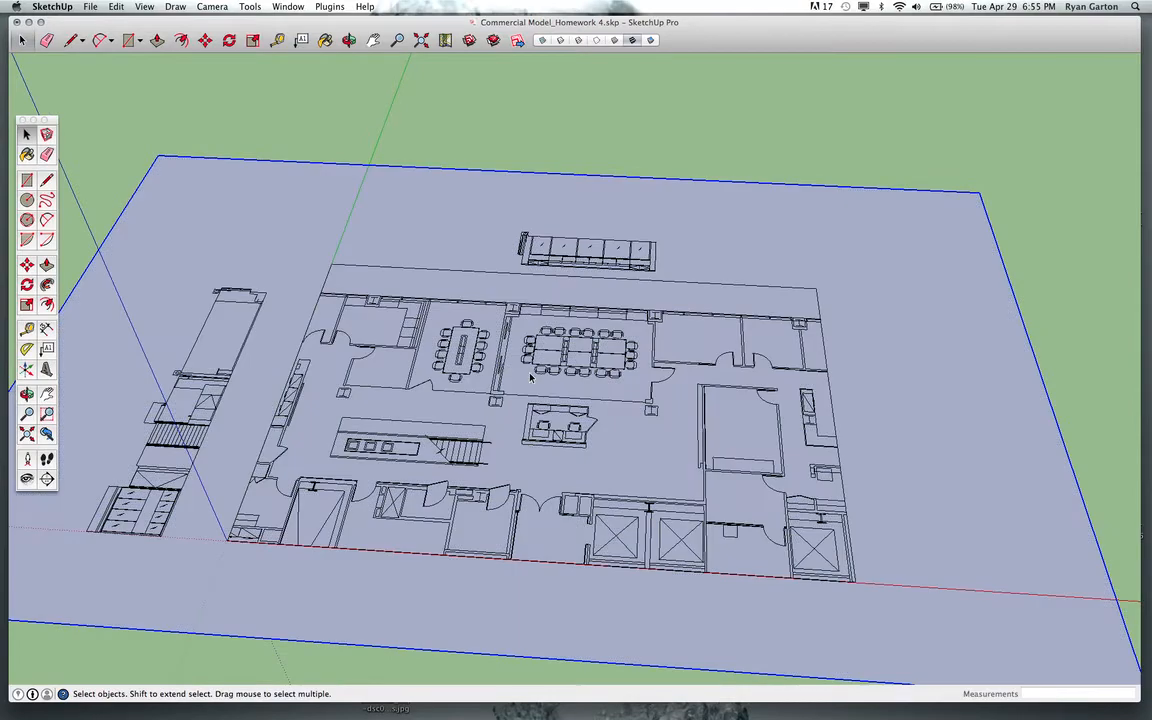
# Open the rectangle group and push/pull its face into a slab about 4' 5" thick.
pyautogui.doubleClick(854, 340)
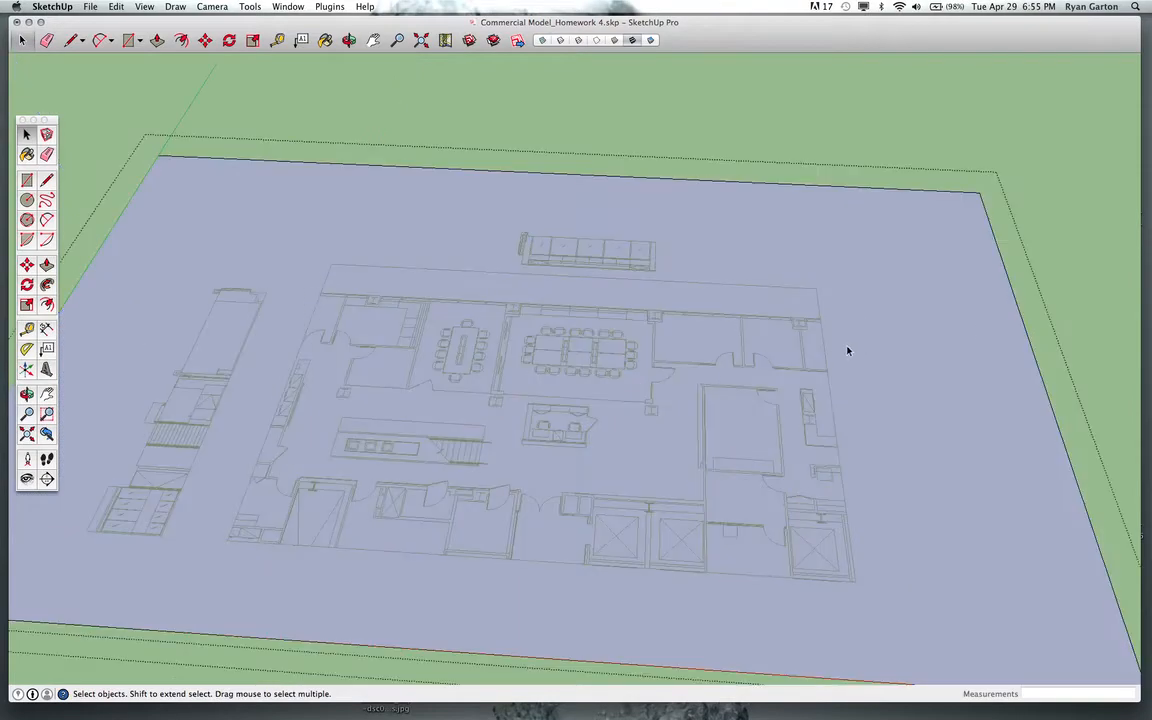
pyautogui.press('p')
pyautogui.click(840, 309)
pyautogui.click(829, 324)
pyautogui.scroll(-4, 661, 362)
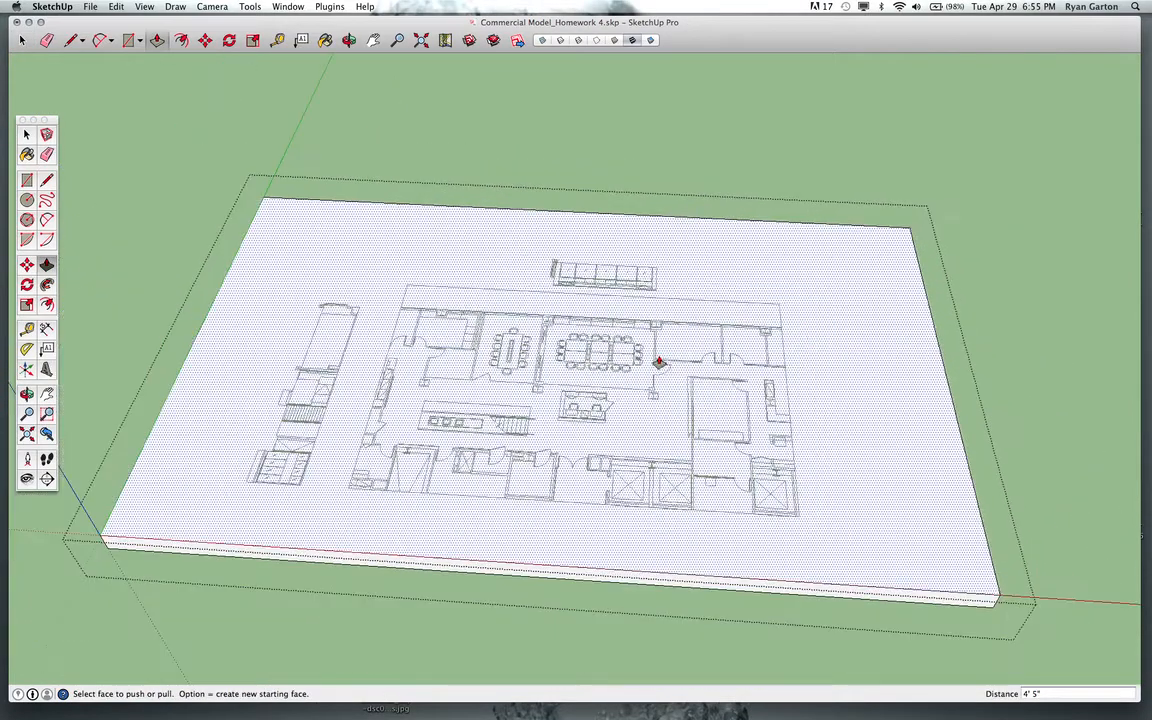
pyautogui.press('space')
pyautogui.click(748, 214)
pyautogui.moveTo(828, 416); pyautogui.dragTo(775, 492, button='middle')
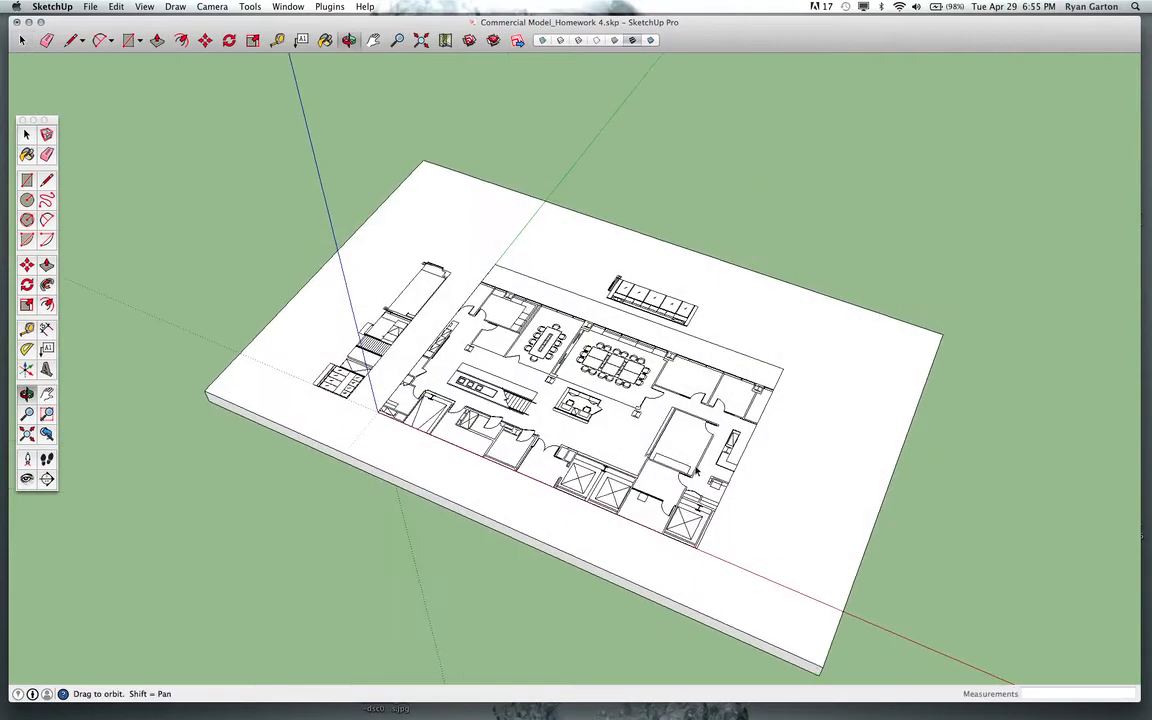
# Select the slab group and the floor plan and zoom in to inspect the plan linework.
pyautogui.click(823, 523)
pyautogui.scroll(2, 808, 551)
pyautogui.moveTo(520, 453); pyautogui.dragTo(617, 478, button='middle')
pyautogui.scroll(-2, 625, 487)
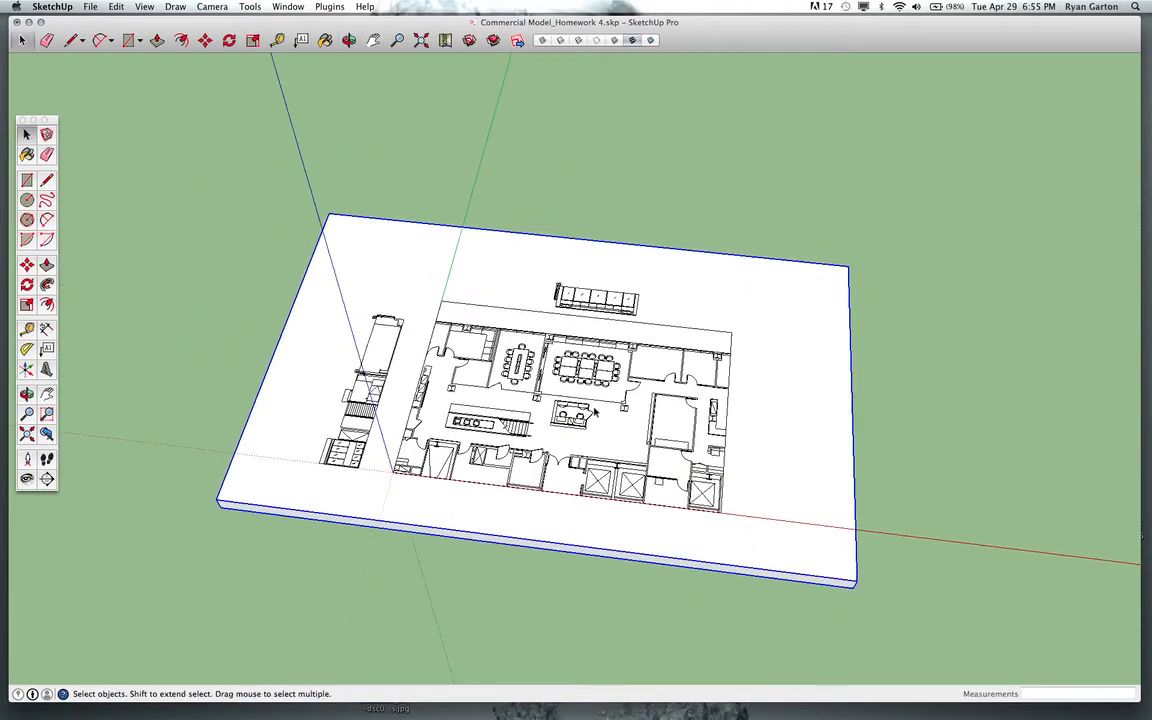
pyautogui.click(523, 375)
pyautogui.scroll(3, 558, 445)
pyautogui.moveTo(558, 445); pyautogui.dragTo(611, 542, button='middle')
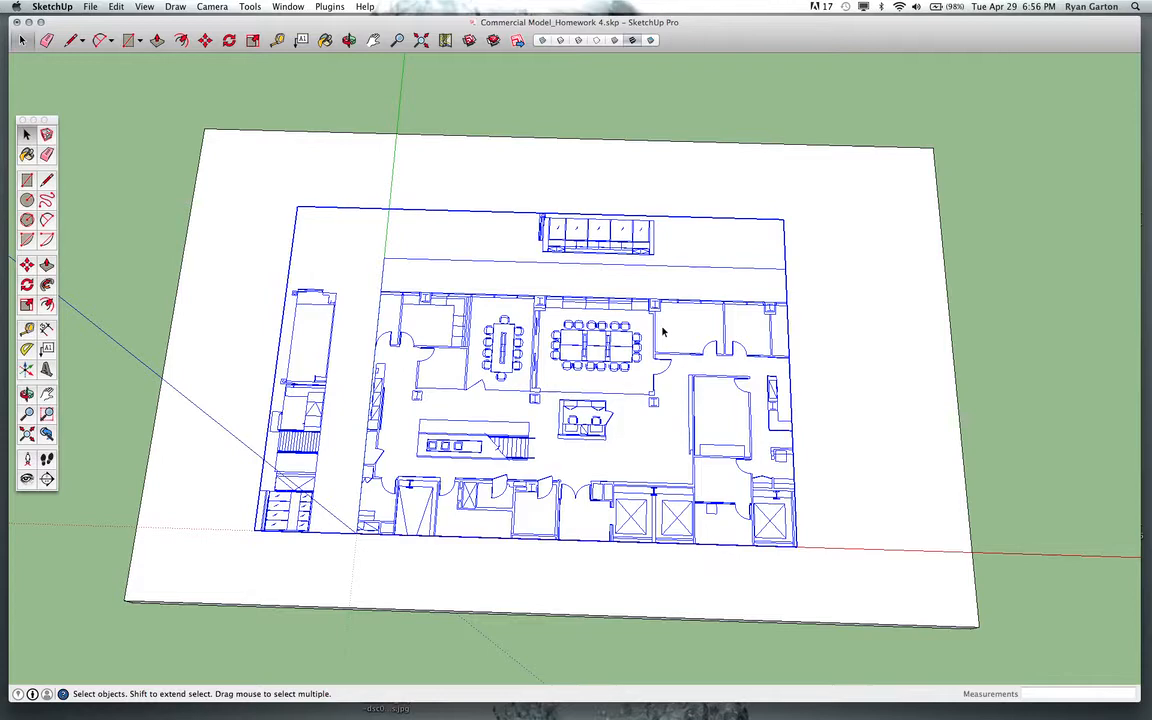
pyautogui.moveTo(535, 327); pyautogui.dragTo(608, 462, button='middle')
pyautogui.scroll(3, 585, 338)
pyautogui.scroll(-3, 585, 338)
pyautogui.scroll(1, 402, 352)
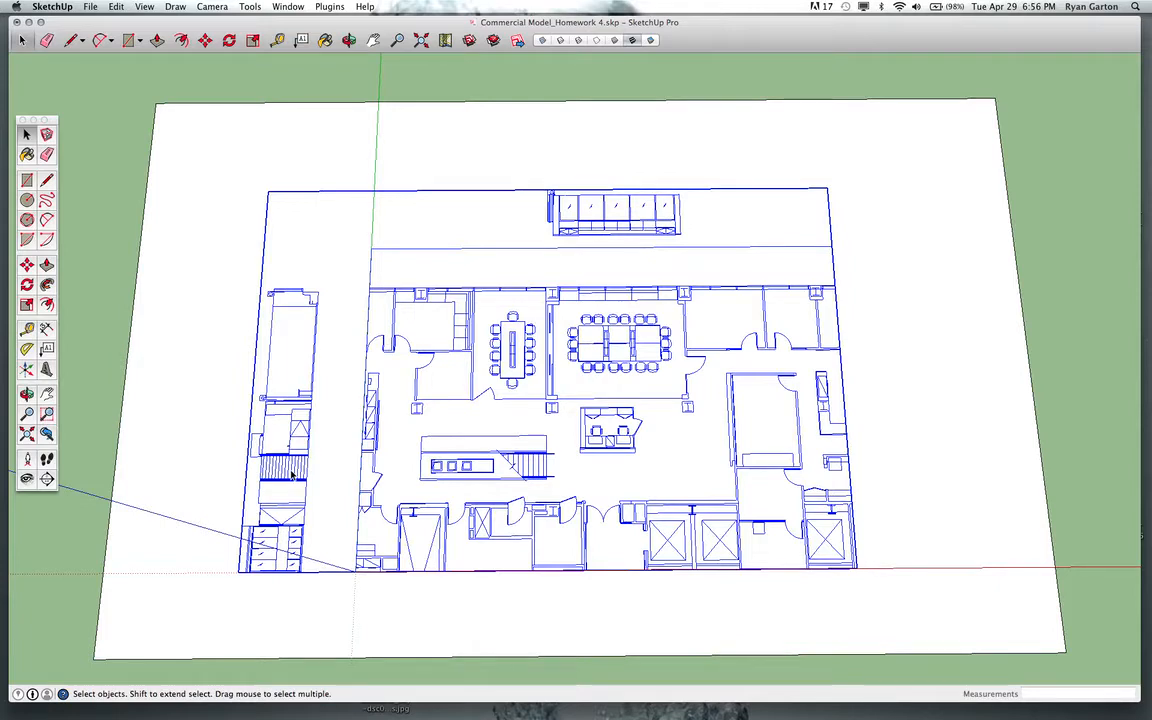
pyautogui.scroll(4, 378, 435)
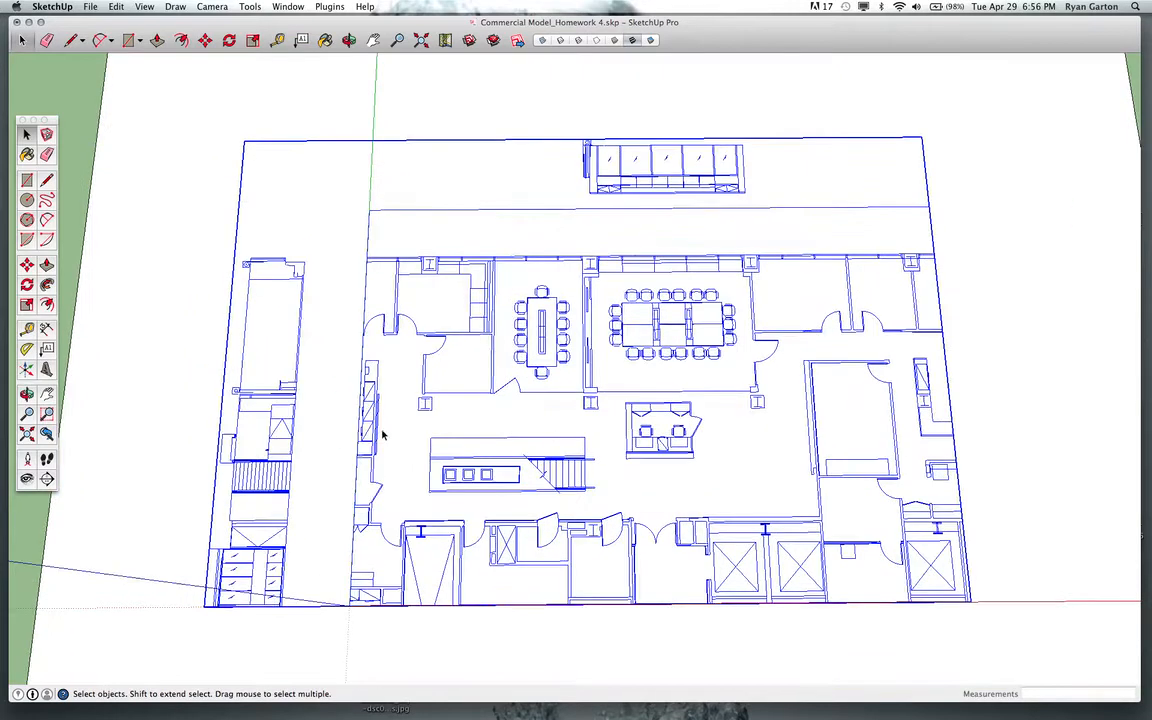
pyautogui.scroll(-3, 378, 435)
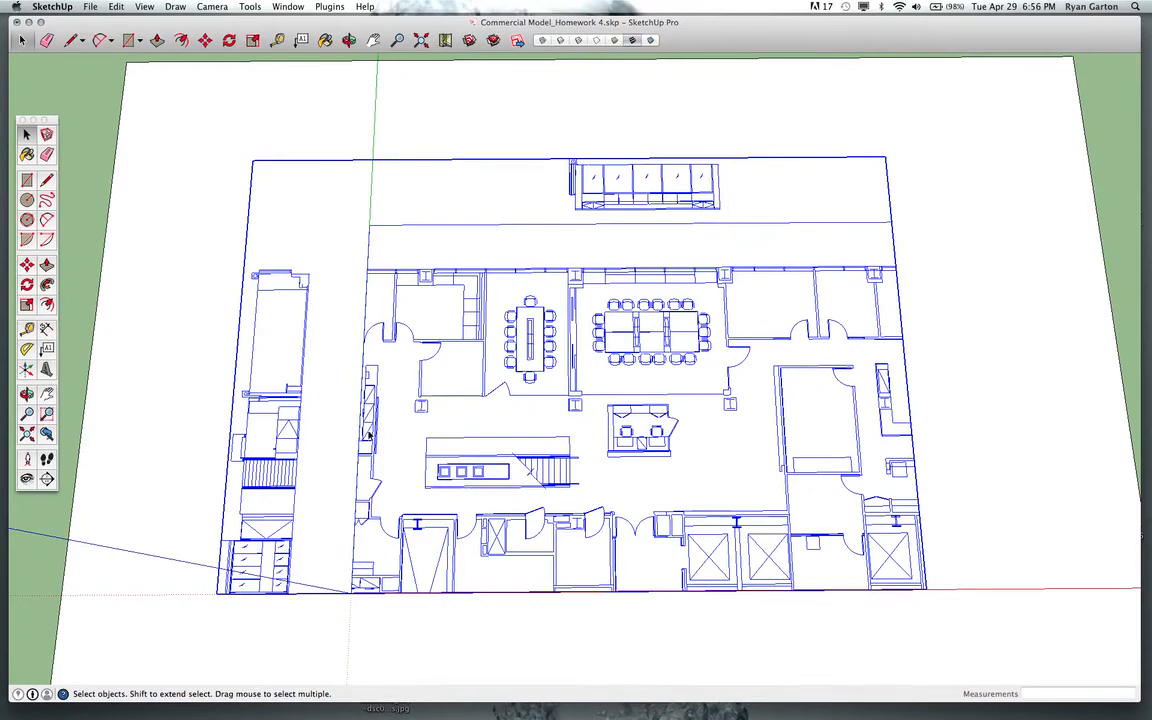
pyautogui.scroll(4, 369, 435)
pyautogui.scroll(-3, 504, 483)
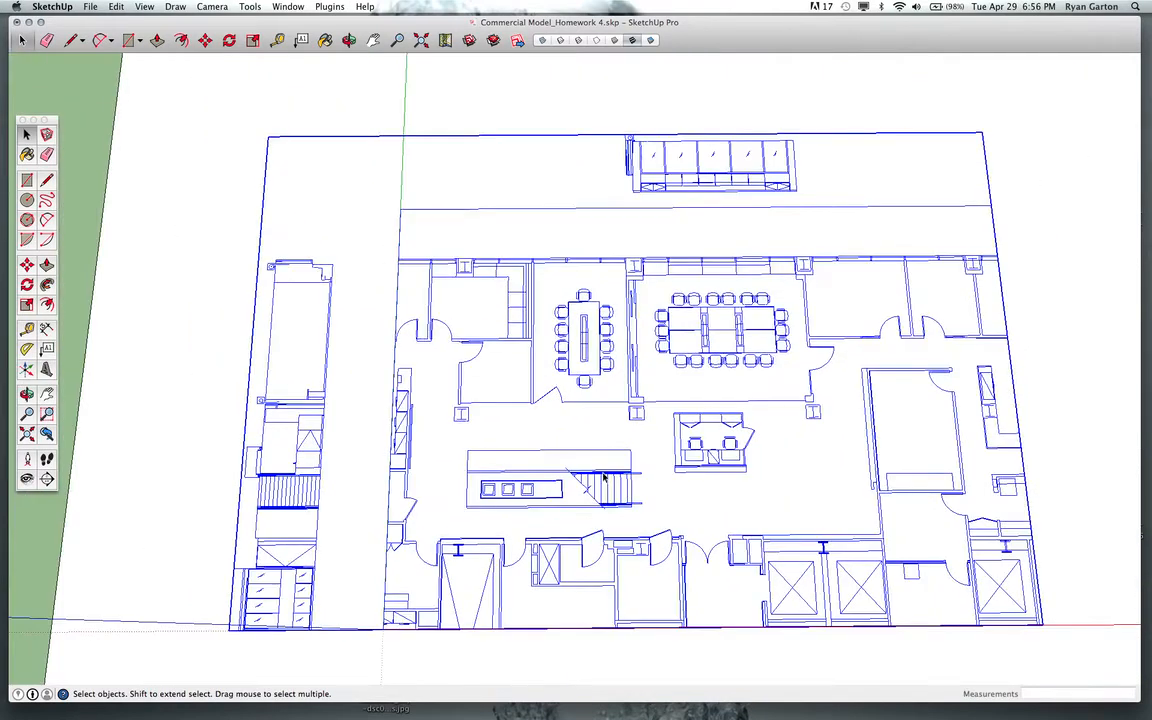
# Explode the floor plan group and view it from the top.
pyautogui.rightClick(604, 477)
pyautogui.click(634, 522)
pyautogui.scroll(-5, 522, 430)
pyautogui.moveTo(527, 437); pyautogui.dragTo(505, 533, button='middle')
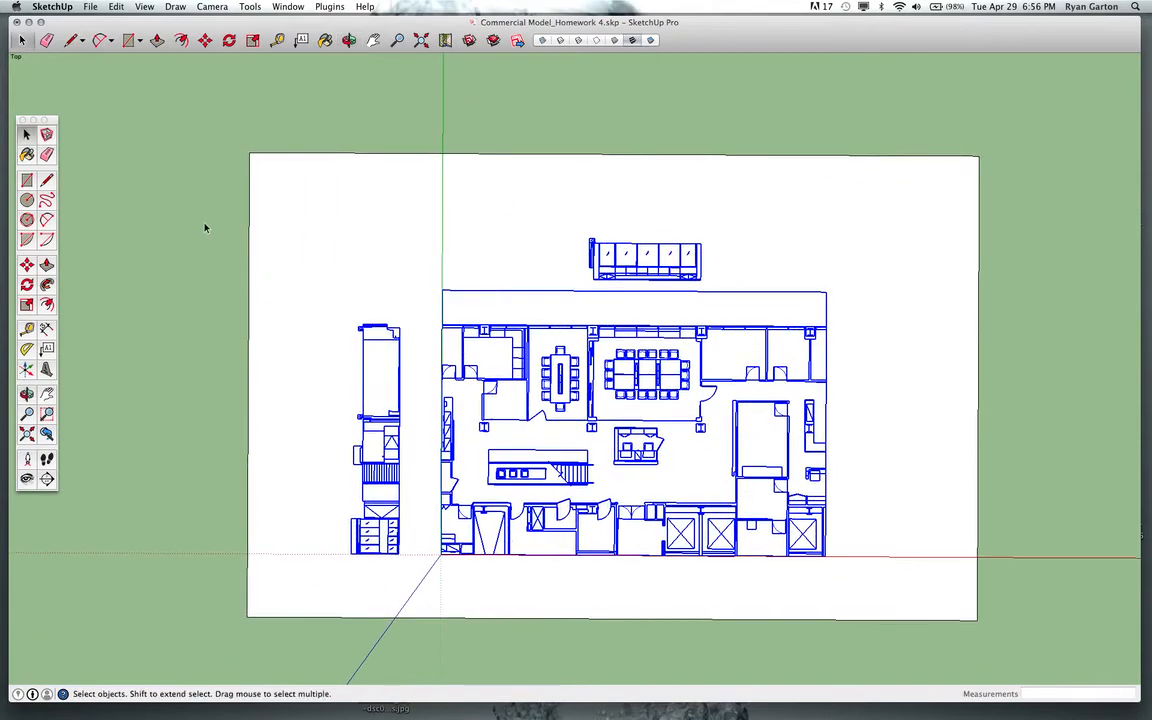
# Window-select the separate drawing strip left of the main plan and make it a group.
pyautogui.moveTo(214, 221)
pyautogui.mouseDown()
pyautogui.moveTo(337, 391)
pyautogui.moveTo(416, 590)
pyautogui.mouseUp()
pyautogui.moveTo(184, 146)
pyautogui.mouseDown()
pyautogui.moveTo(362, 405)
pyautogui.moveTo(424, 550)
pyautogui.moveTo(425, 592)
pyautogui.mouseUp()
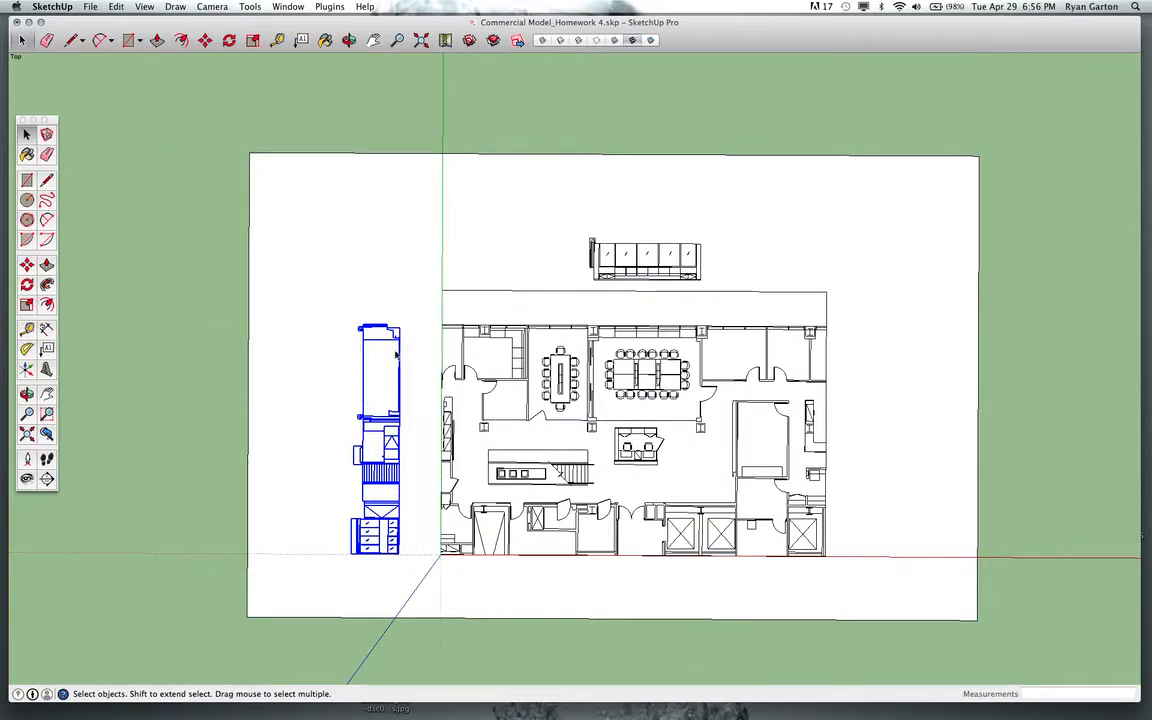
pyautogui.scroll(4, 396, 476)
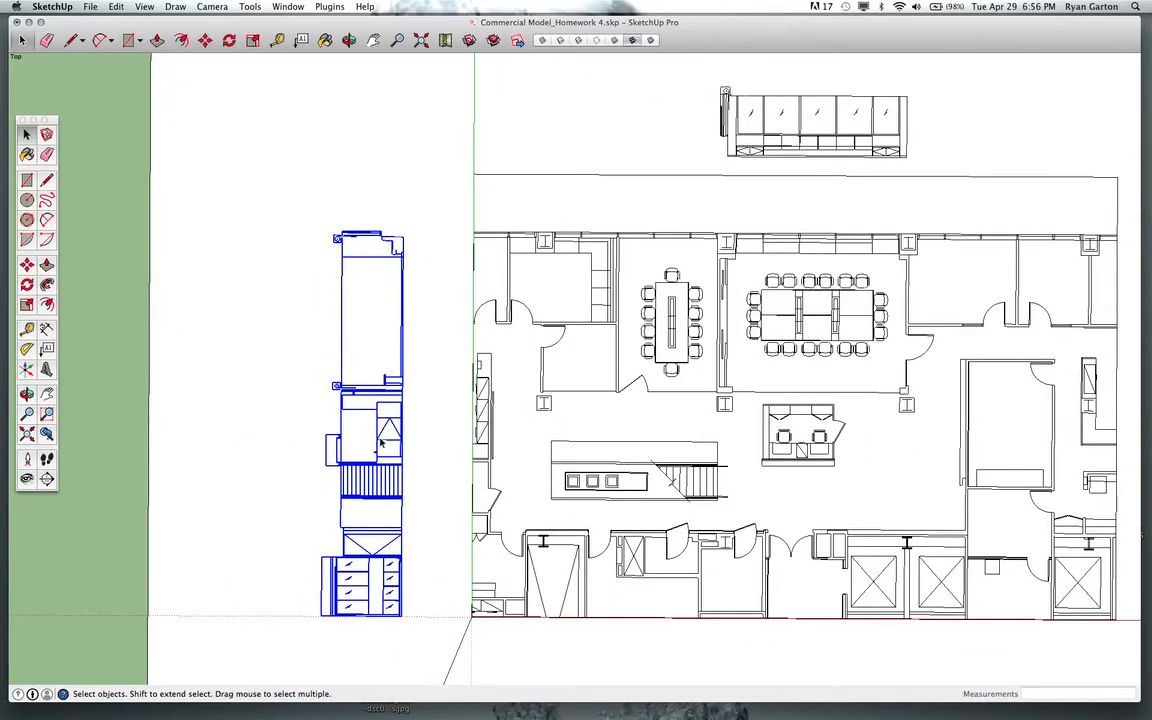
pyautogui.press('g')
pyautogui.scroll(-5, 334, 437)
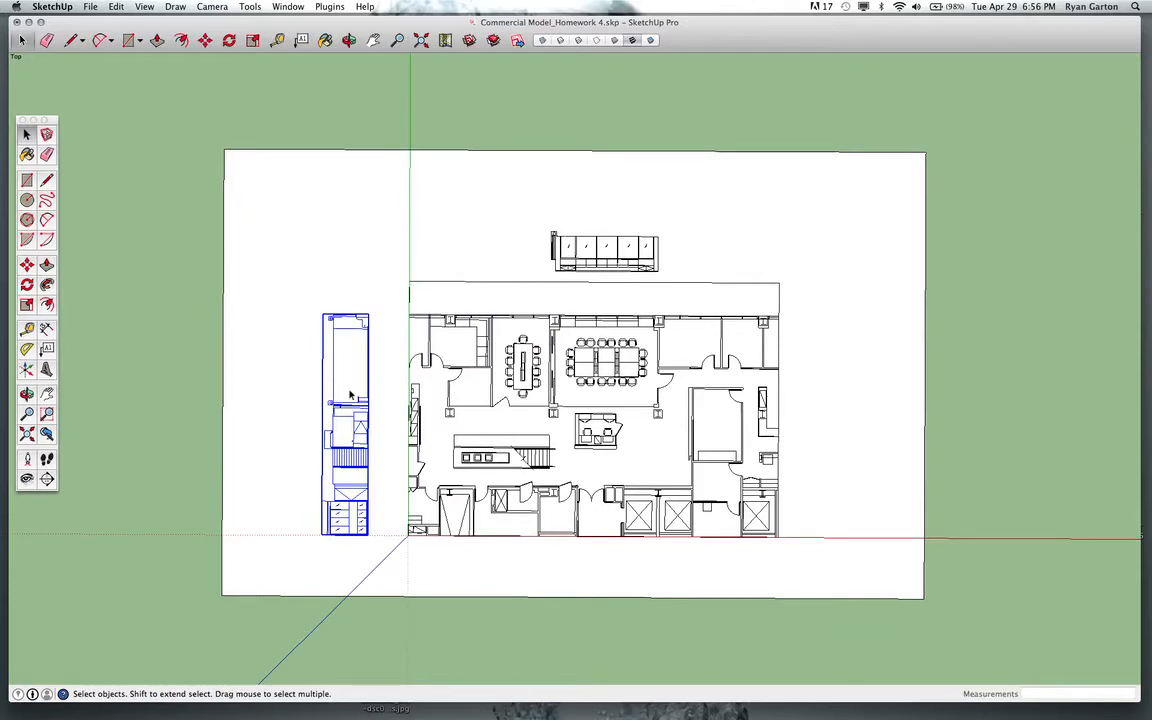
# Window-select the small drawing strip above the main plan and make it a group.
pyautogui.scroll(-3, 360, 400)
pyautogui.scroll(2, 369, 388)
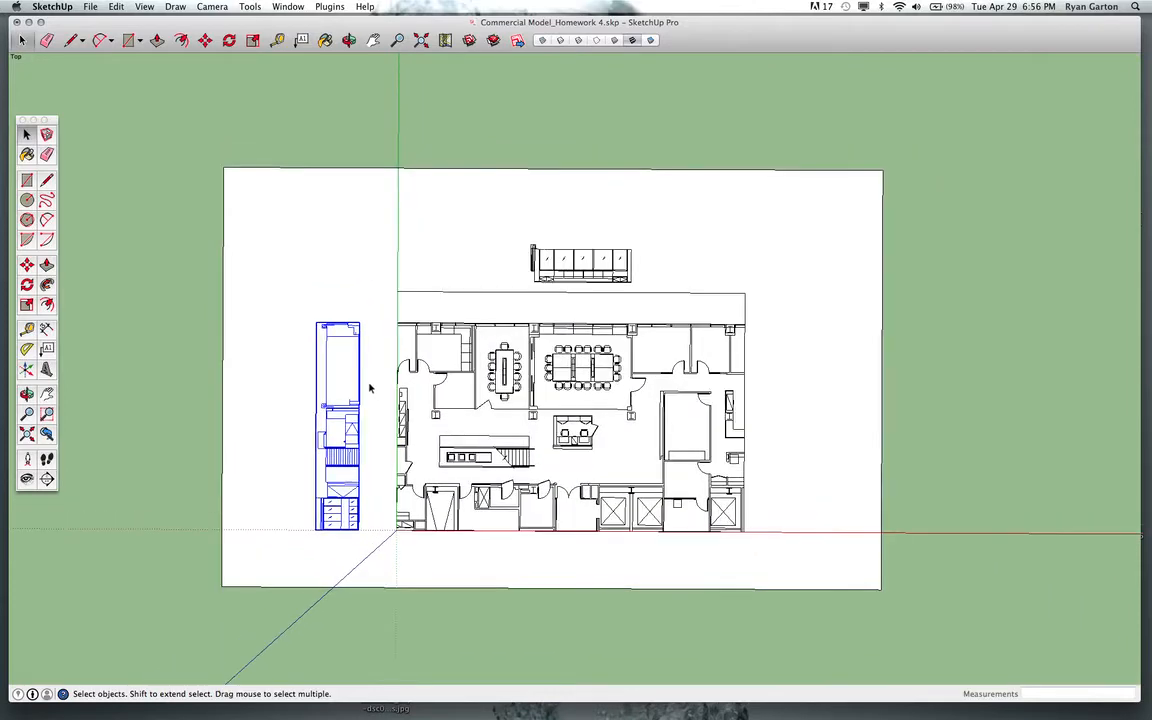
pyautogui.moveTo(491, 181); pyautogui.dragTo(654, 289)
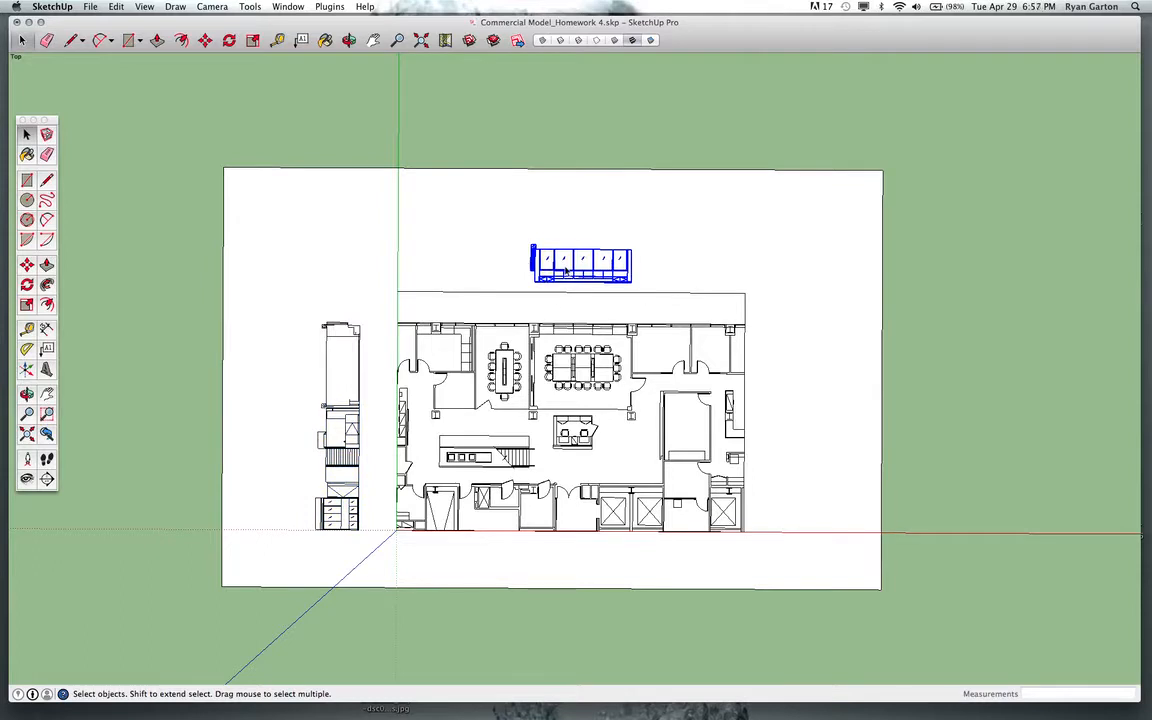
pyautogui.press('super+g')
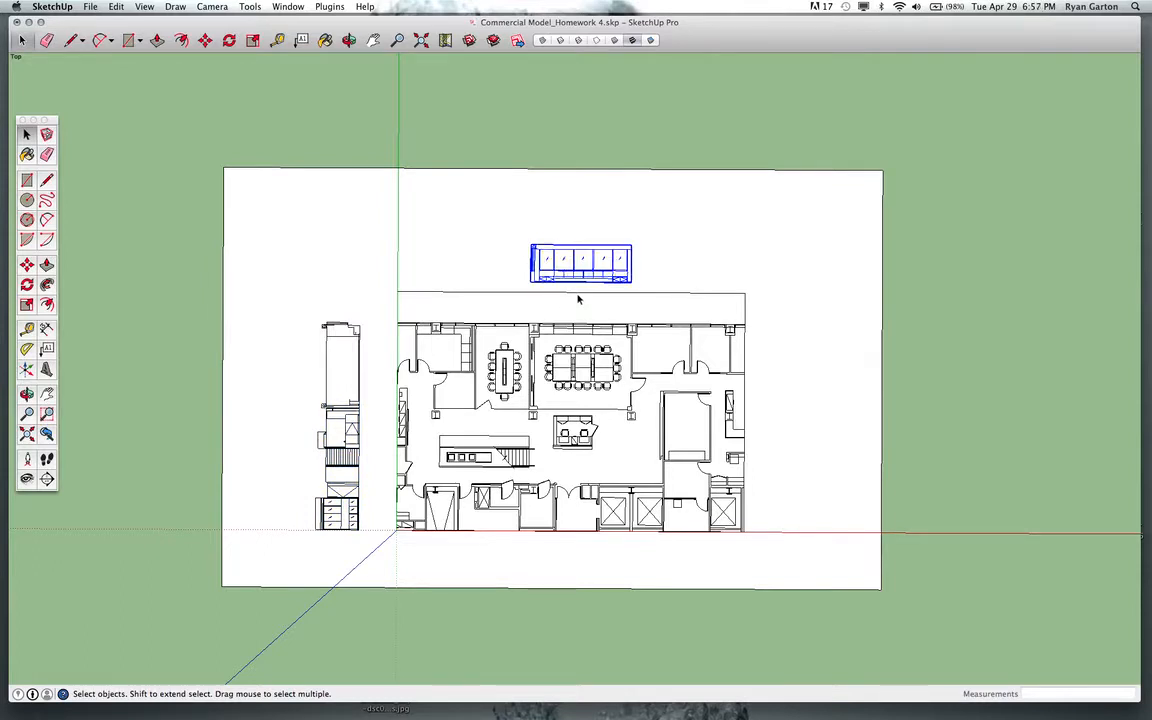
# Window-select the entire main floor plan linework and make it a group.
pyautogui.moveTo(361, 287); pyautogui.dragTo(775, 565)
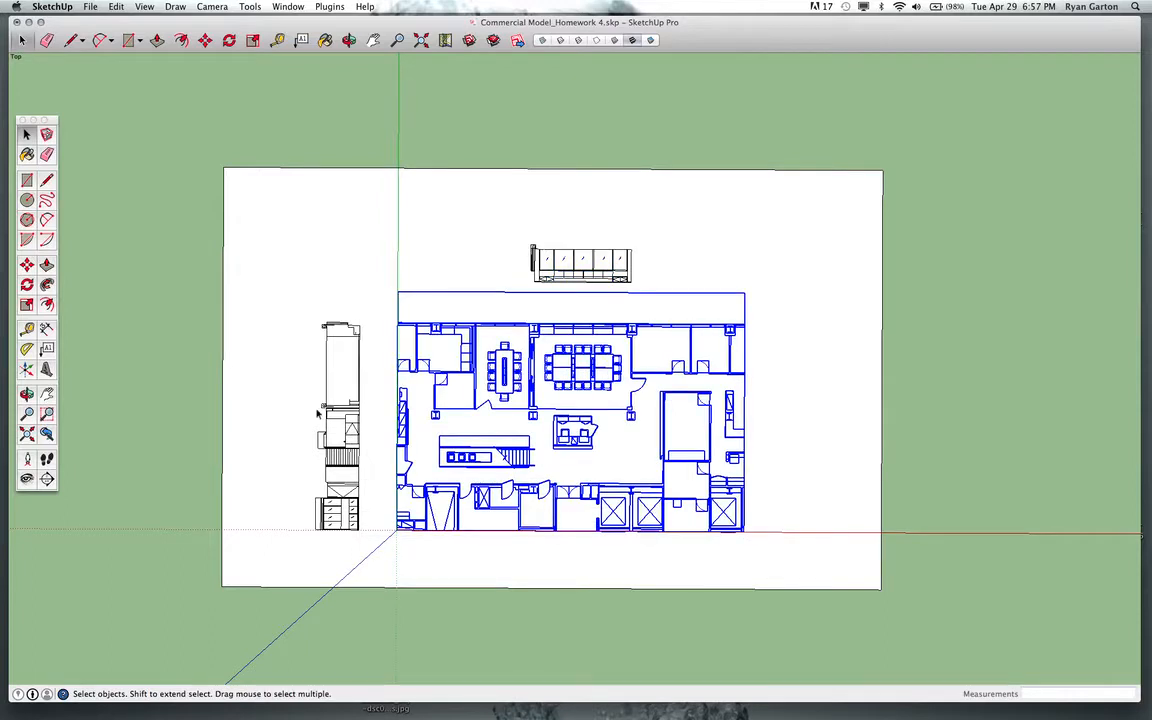
pyautogui.press('super+g')
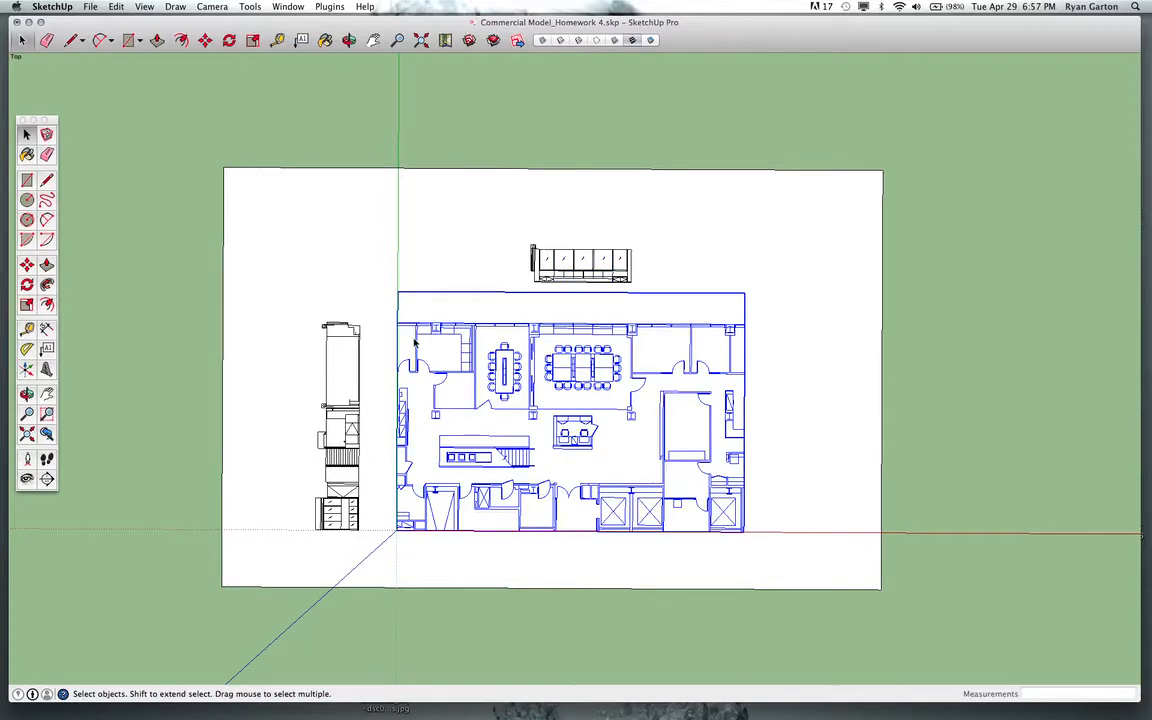
# Orbit into a 3D view and select each of the new groups to check them.
pyautogui.moveTo(475, 466); pyautogui.dragTo(228, 258, button='middle')
pyautogui.moveTo(630, 507); pyautogui.dragTo(610, 328, button='middle')
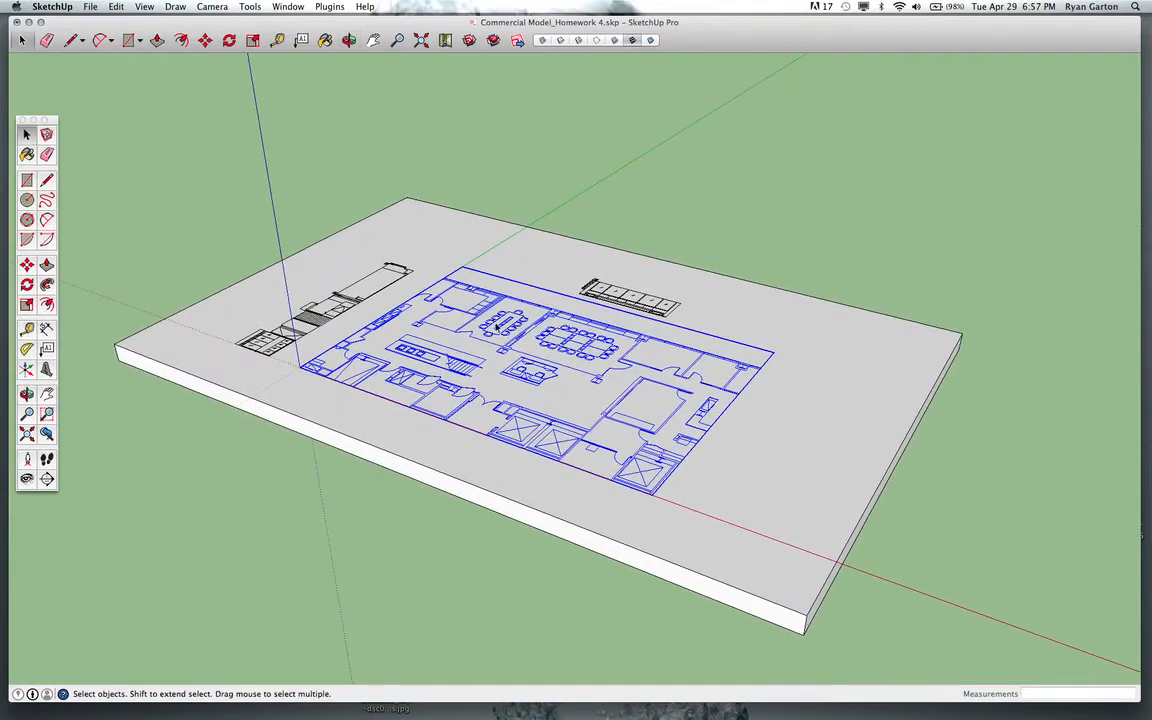
pyautogui.click(322, 282)
pyautogui.click(582, 284)
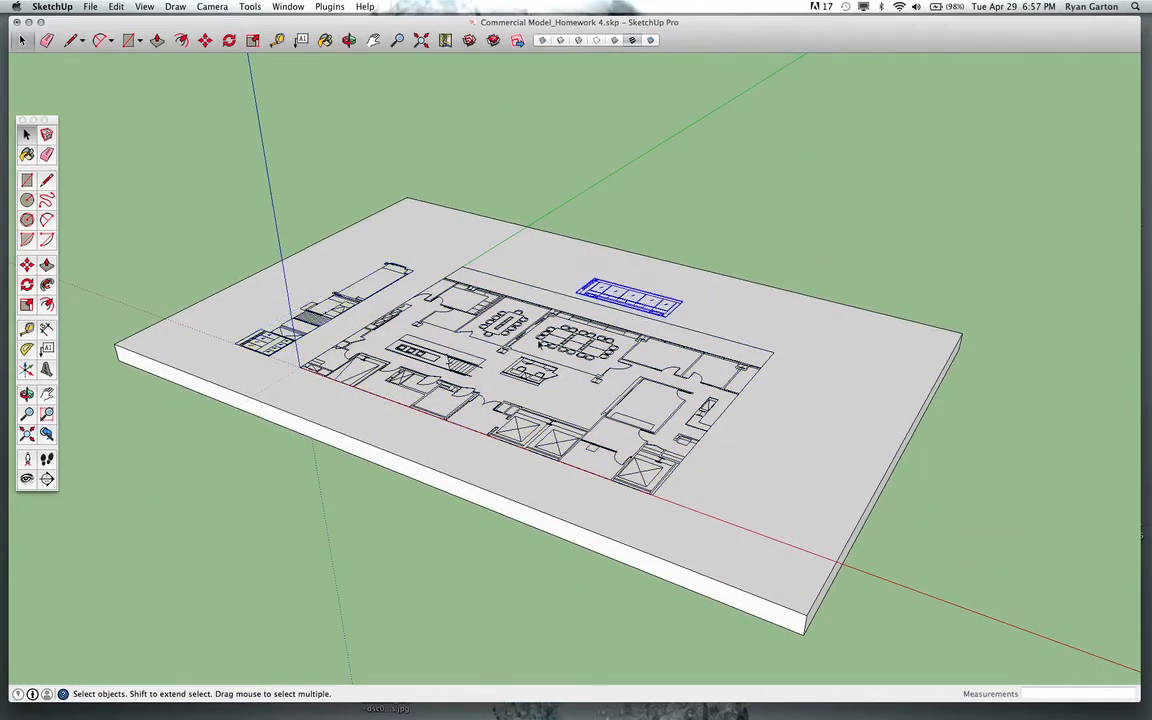
pyautogui.click(309, 315)
pyautogui.moveTo(380, 350); pyautogui.dragTo(459, 355, button='middle')
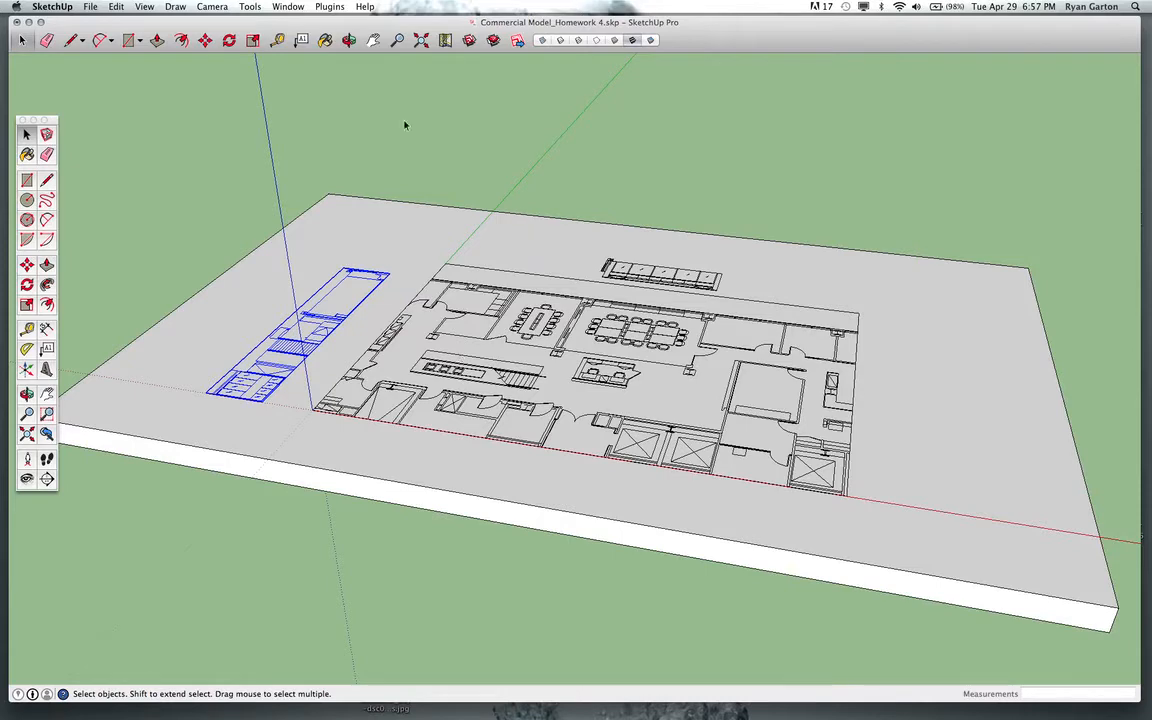
# Open the Layers window and add a new layer named PLAN.
pyautogui.click(280, 6)
pyautogui.click(280, 6)
pyautogui.click(288, 6)
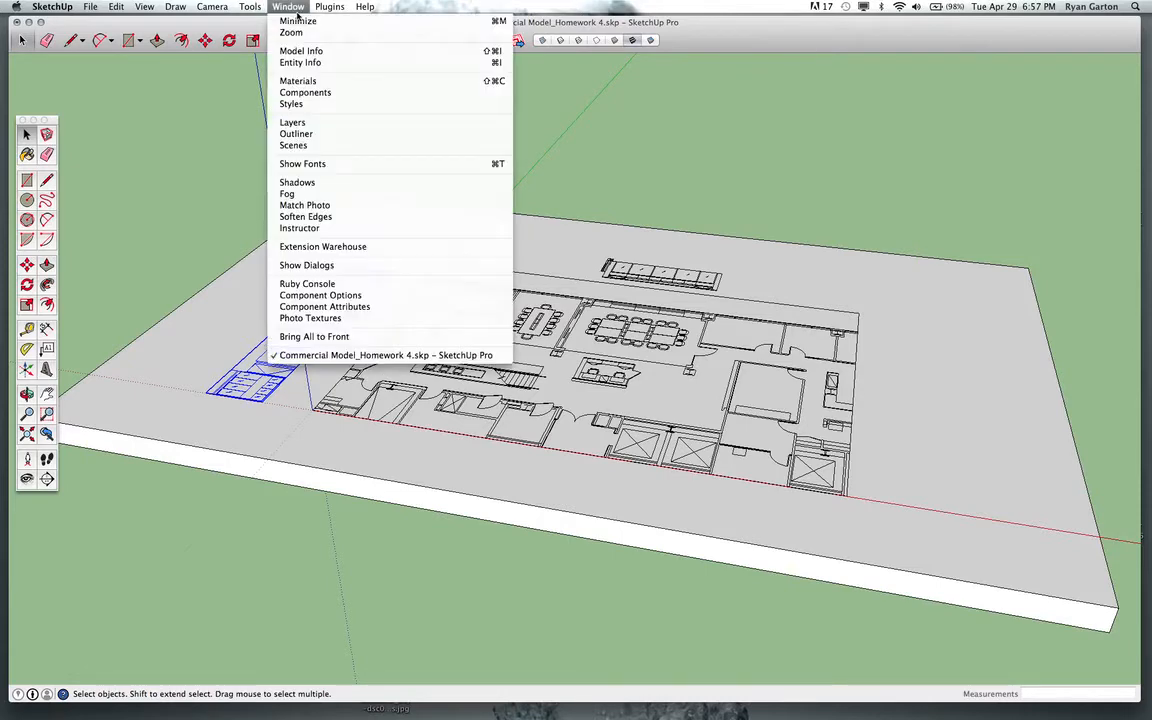
pyautogui.click(298, 122)
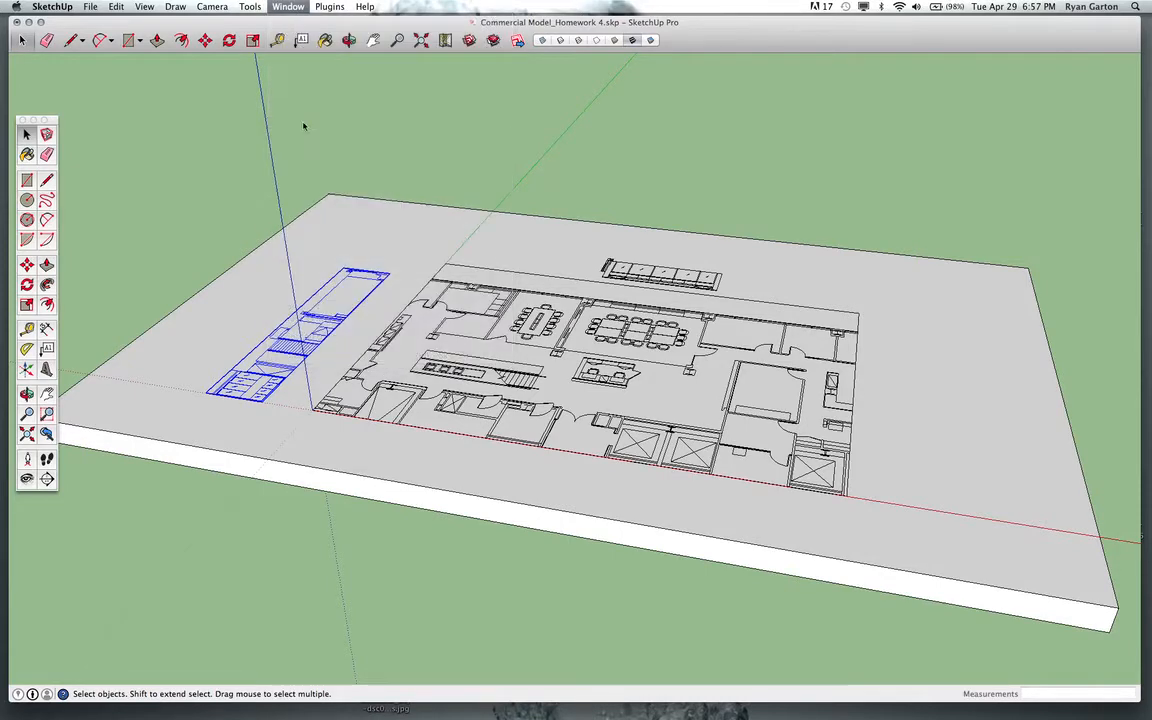
pyautogui.moveTo(730, 198); pyautogui.dragTo(190, 126)
pyautogui.moveTo(319, 453); pyautogui.dragTo(415, 482)
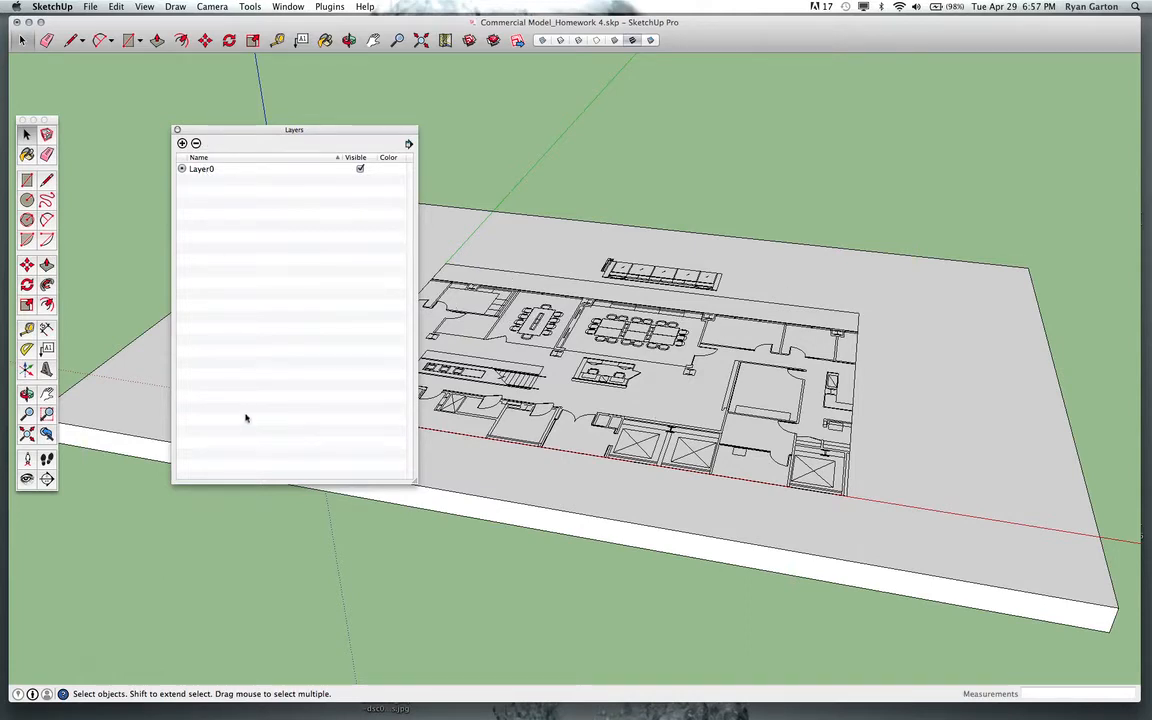
pyautogui.moveTo(414, 485); pyautogui.dragTo(453, 443)
pyautogui.moveTo(214, 128); pyautogui.dragTo(239, 272)
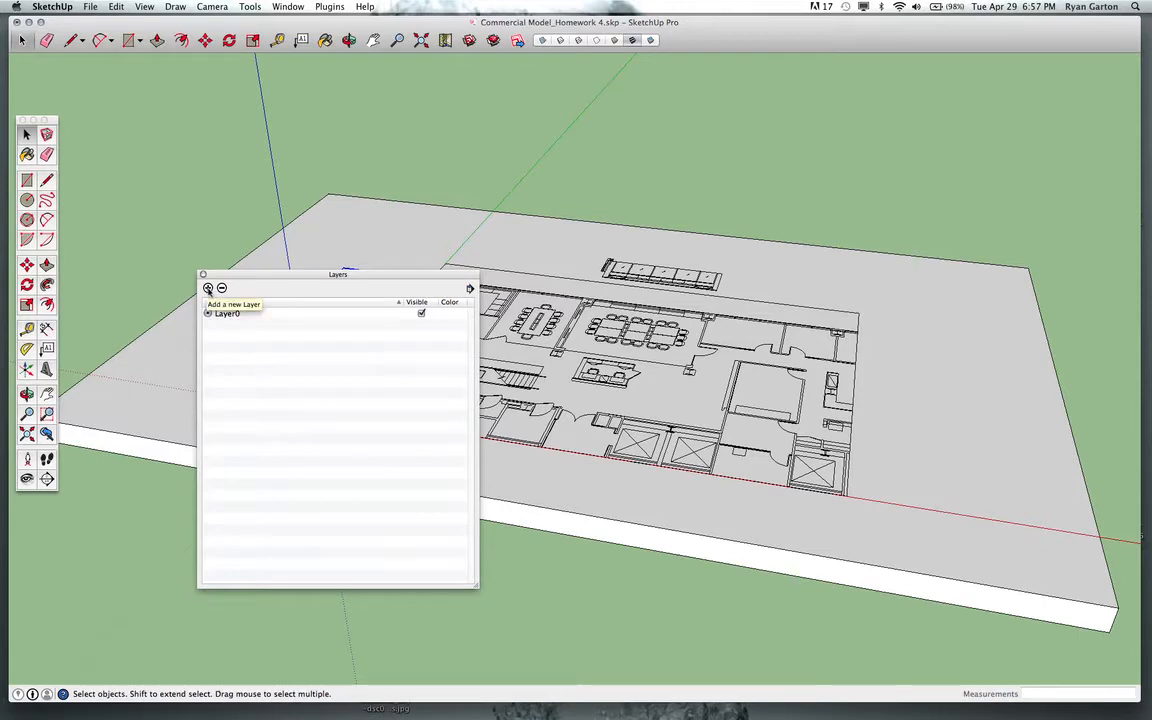
pyautogui.click(208, 288)
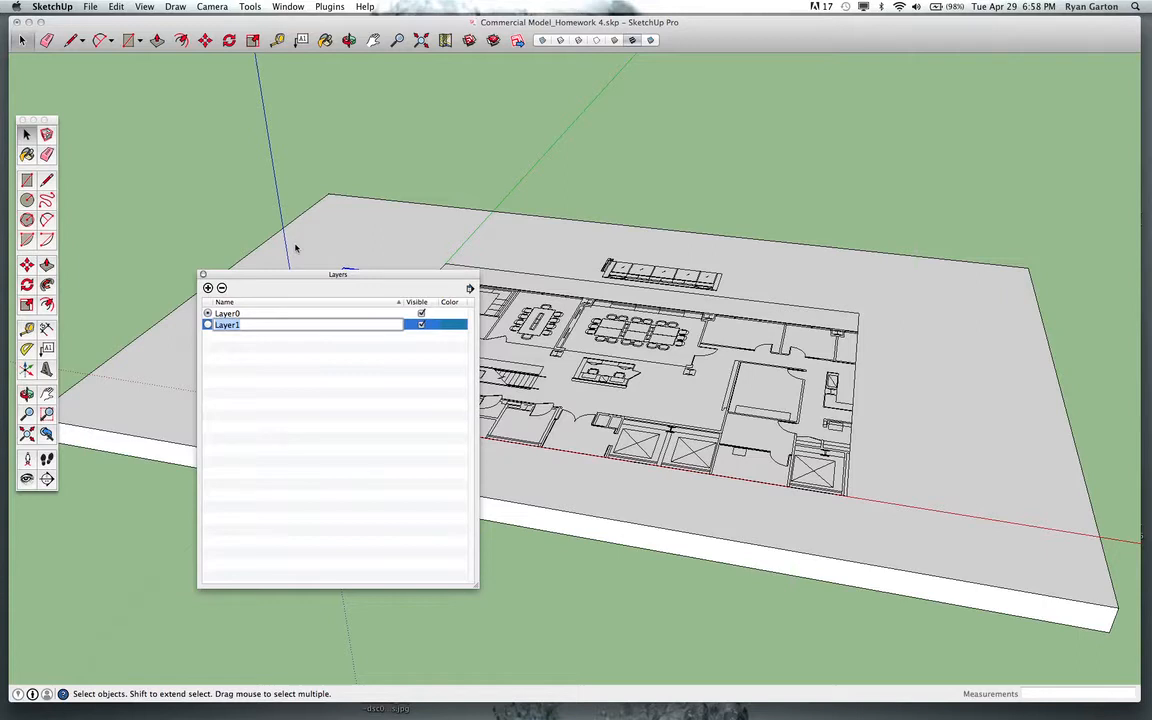
pyautogui.write('PLAN')
pyautogui.press('Return')
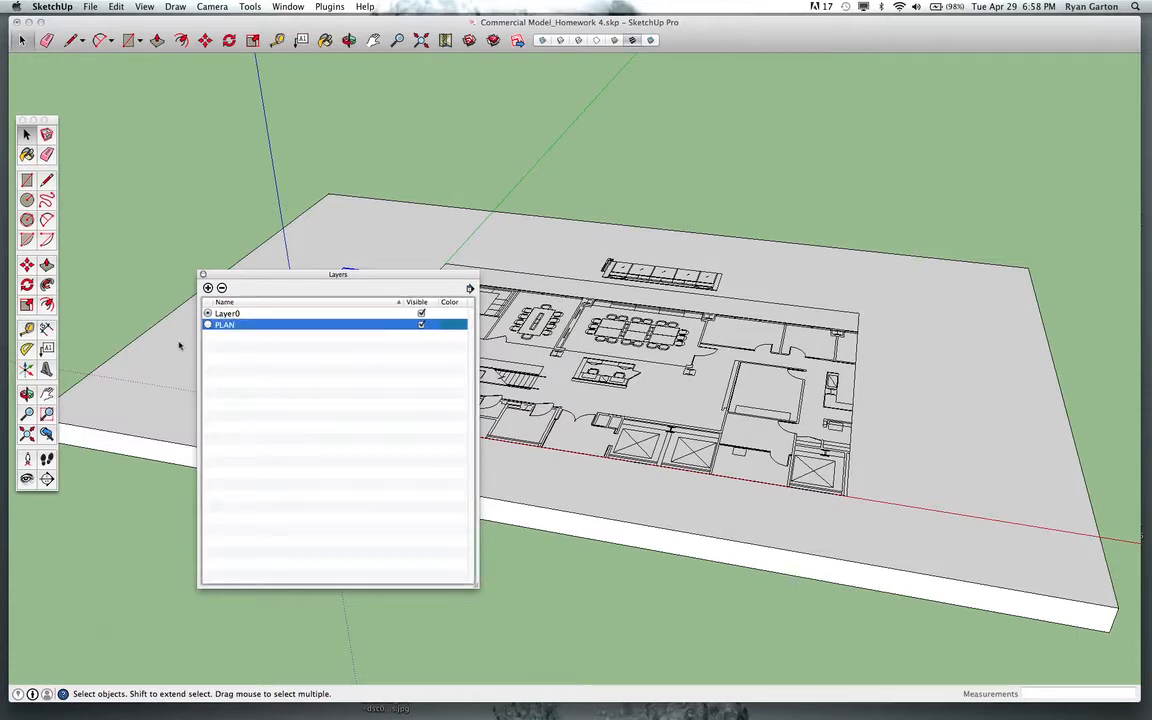
# Add another layer named ELEVATION 1.
pyautogui.click(208, 287)
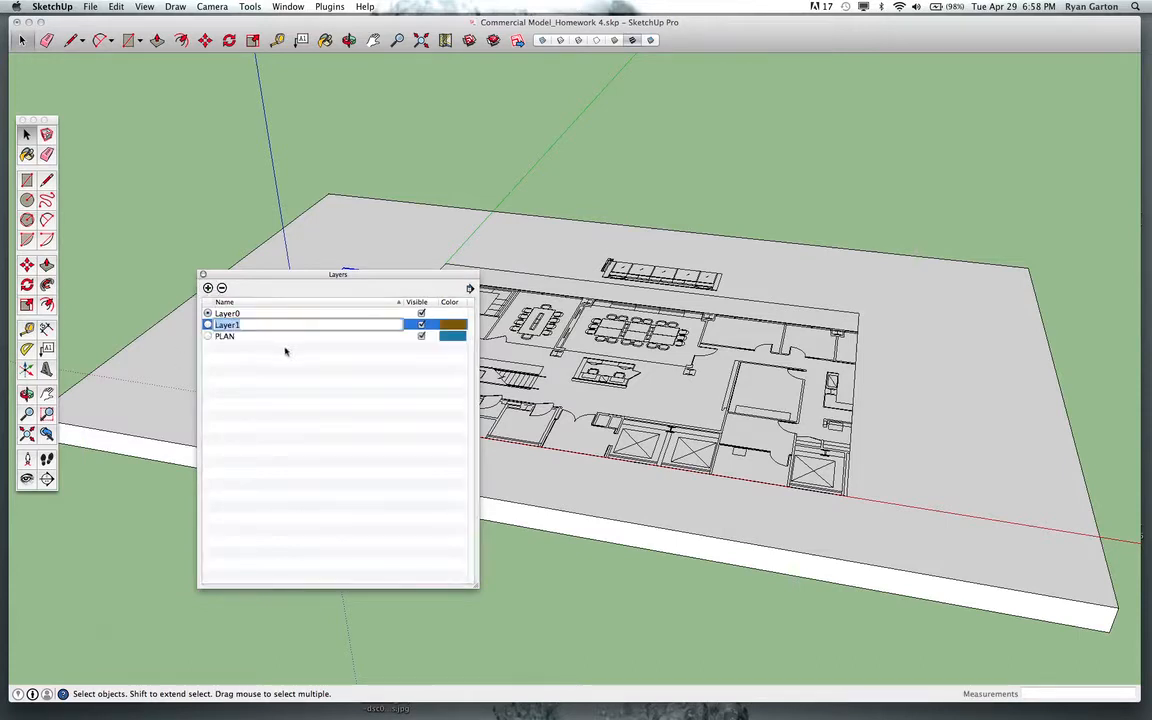
pyautogui.write('ELEVATION 1')
pyautogui.press('Return')
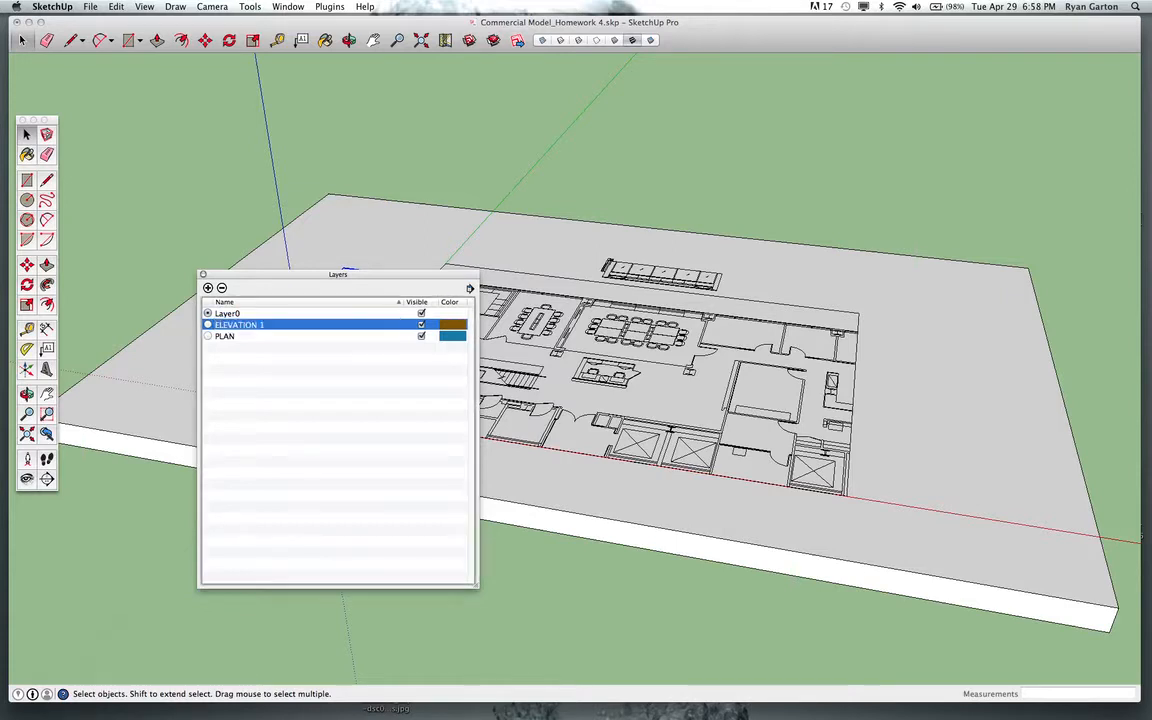
# Add a third layer named ELEVATION 2.
pyautogui.click(208, 288)
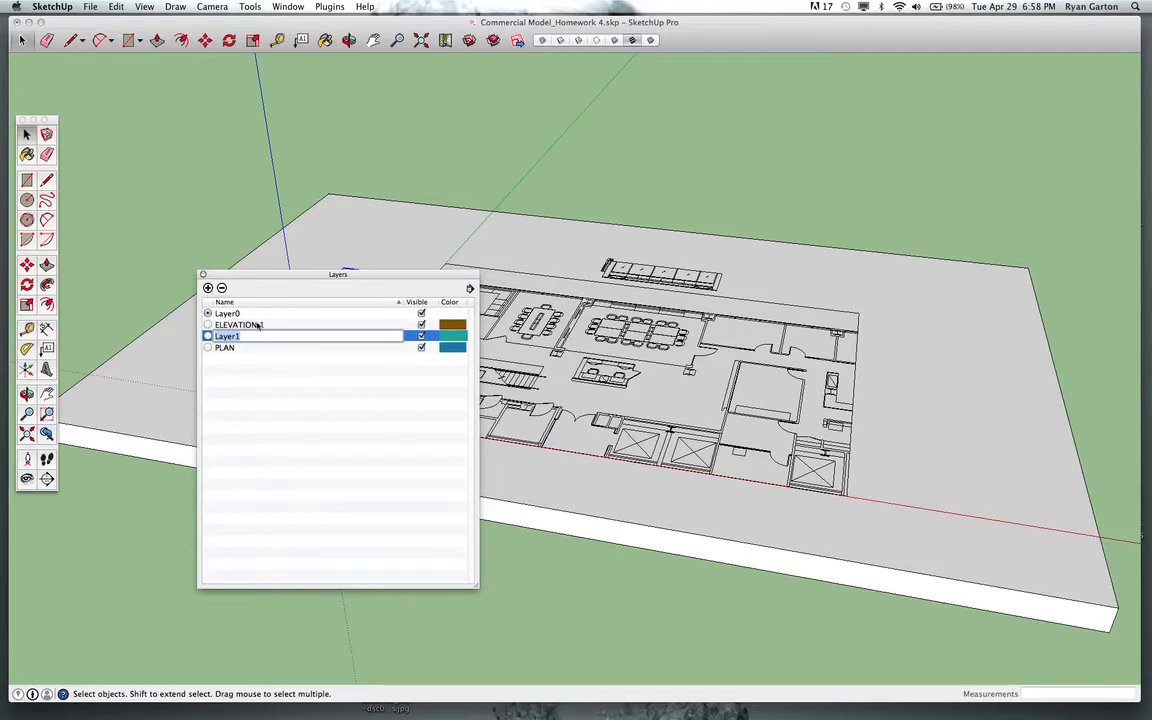
pyautogui.write('ELEVATION 2')
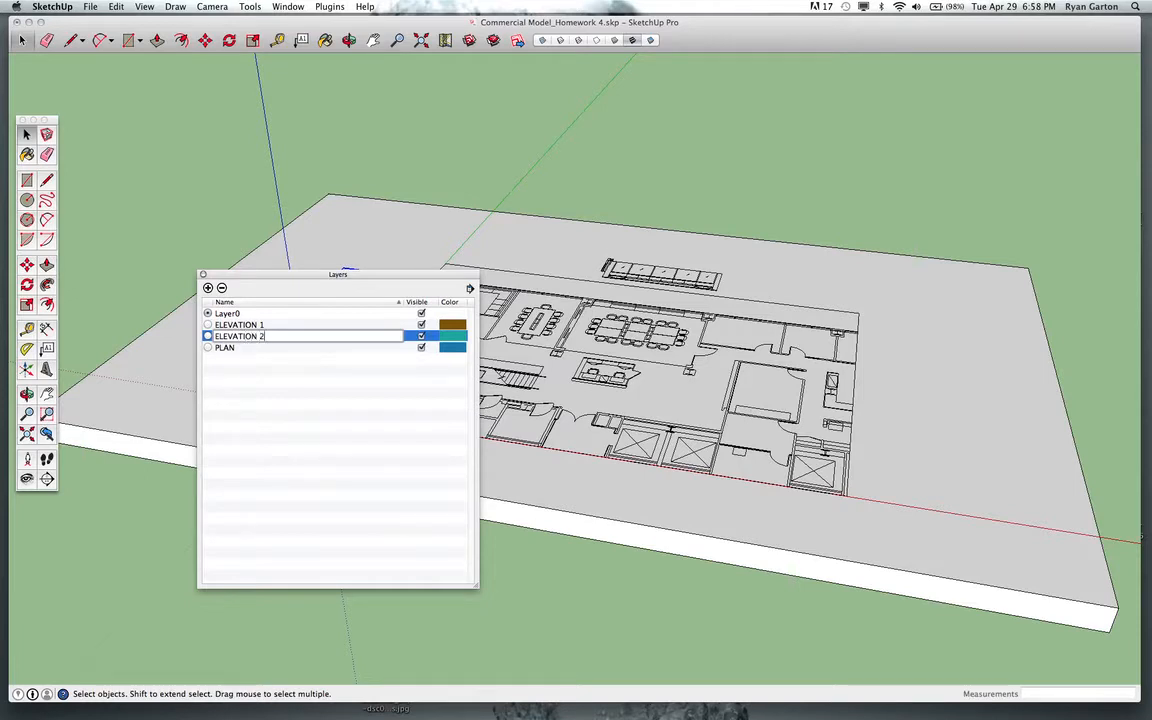
pyautogui.press('Return')
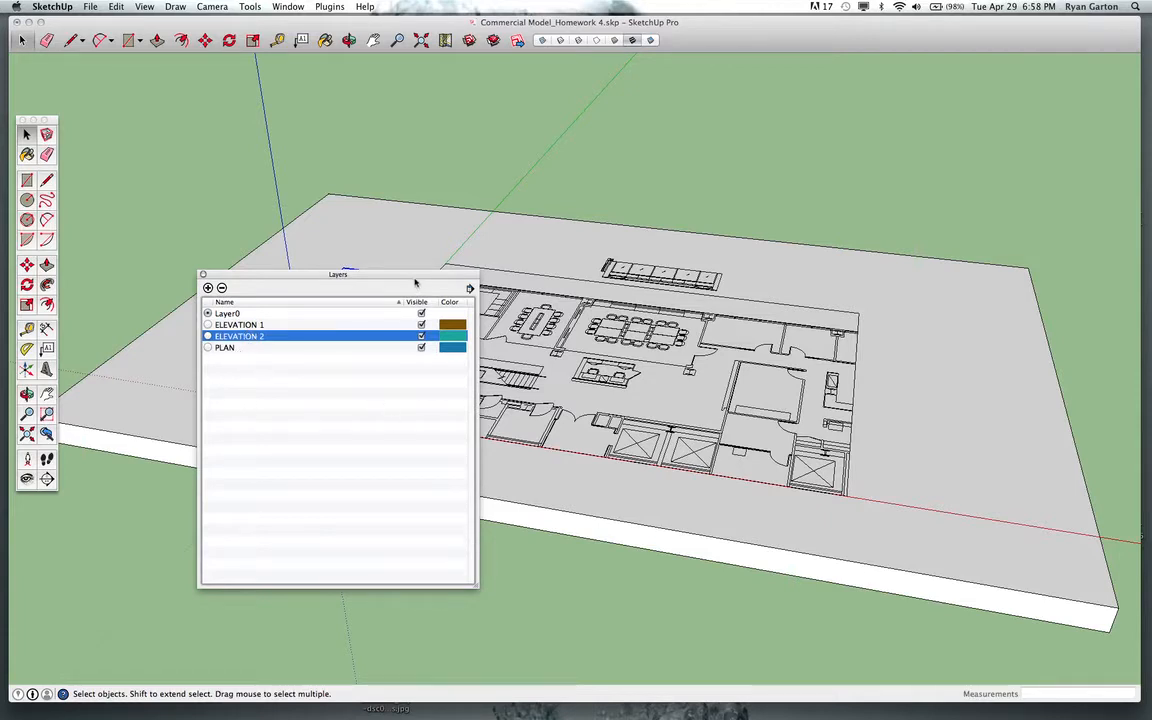
# Move the Layers window aside and open the Entity Info window next to it.
pyautogui.moveTo(412, 275); pyautogui.dragTo(242, 142)
pyautogui.moveTo(305, 453); pyautogui.dragTo(291, 276)
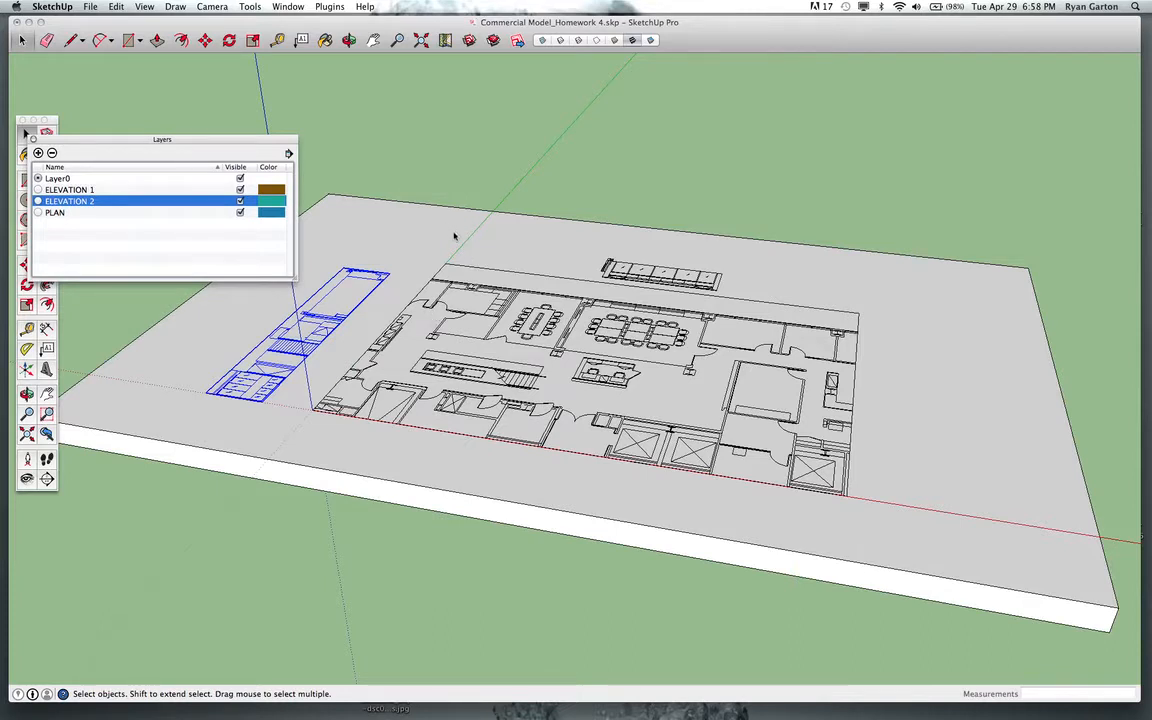
pyautogui.scroll(-2, 461, 259)
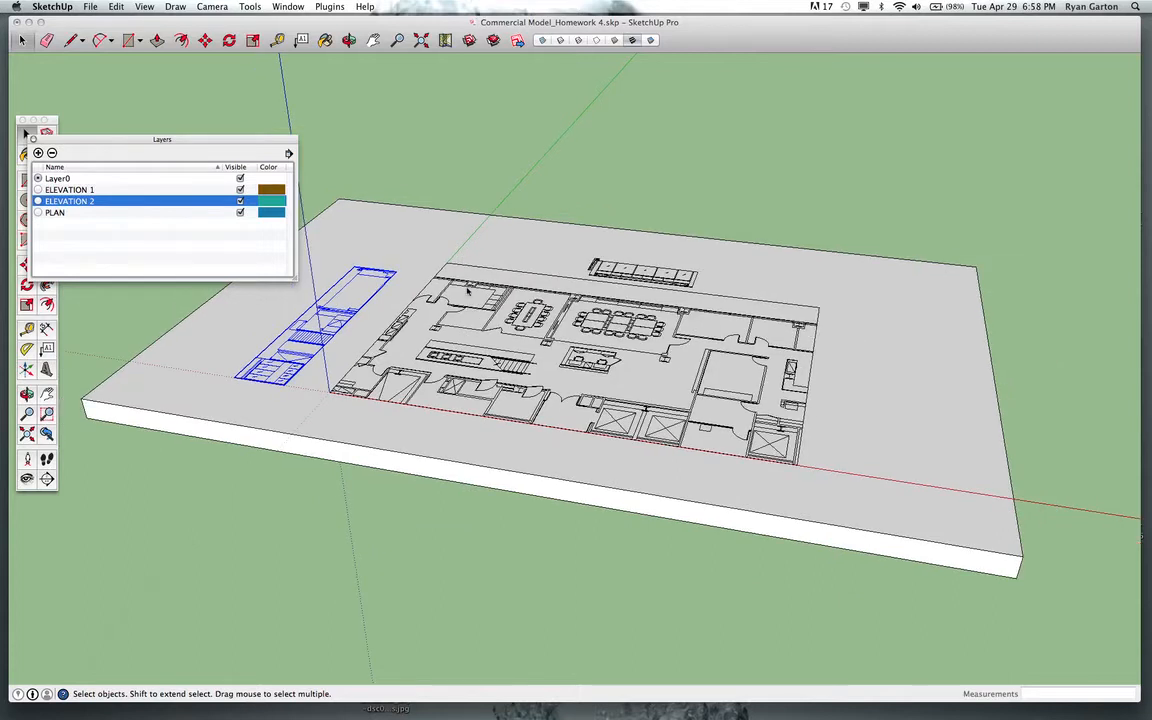
pyautogui.click(290, 7)
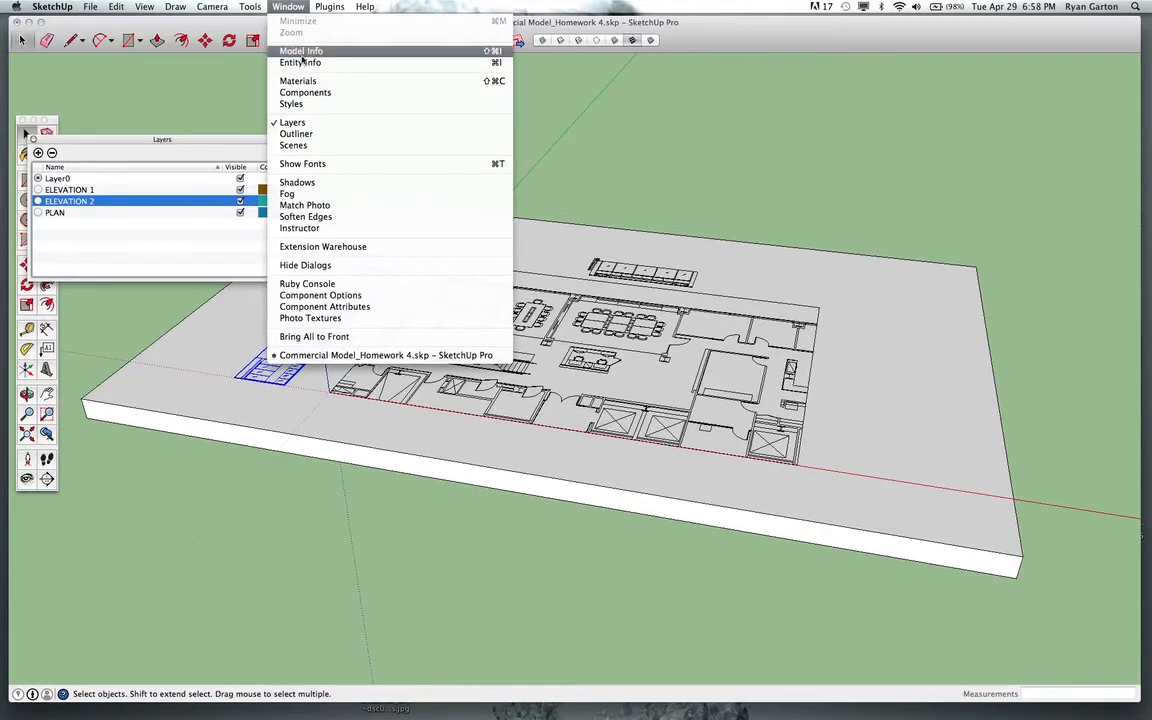
pyautogui.click(301, 63)
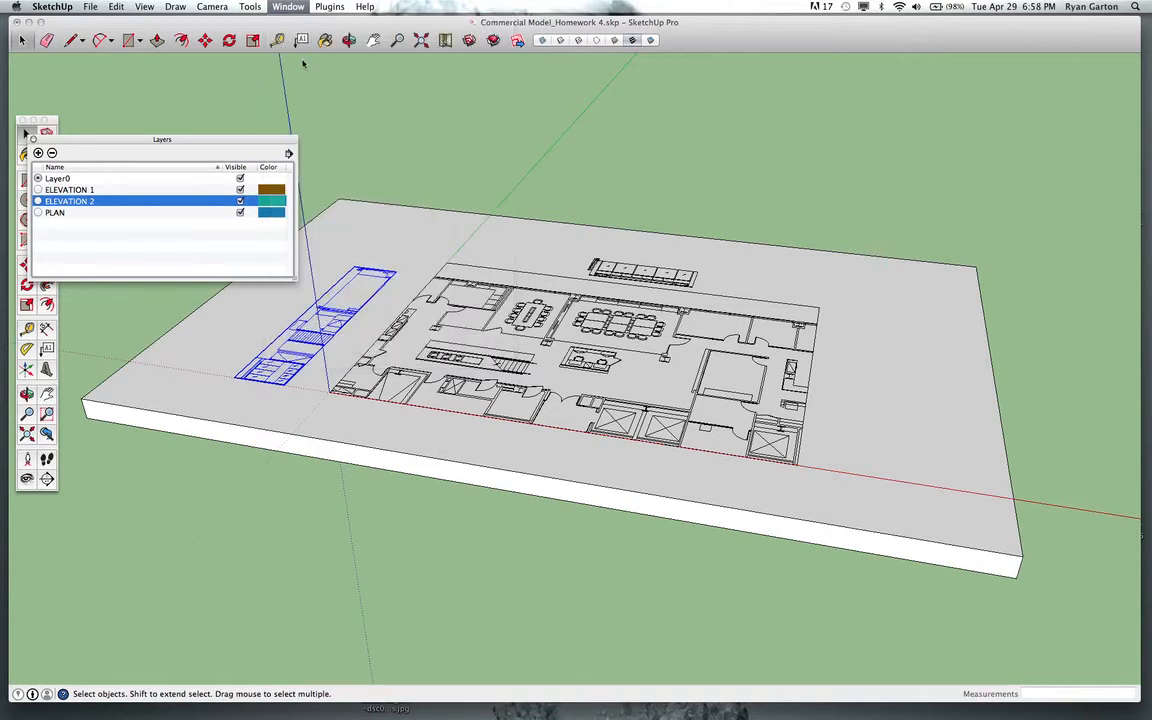
pyautogui.moveTo(764, 442); pyautogui.dragTo(365, 88)
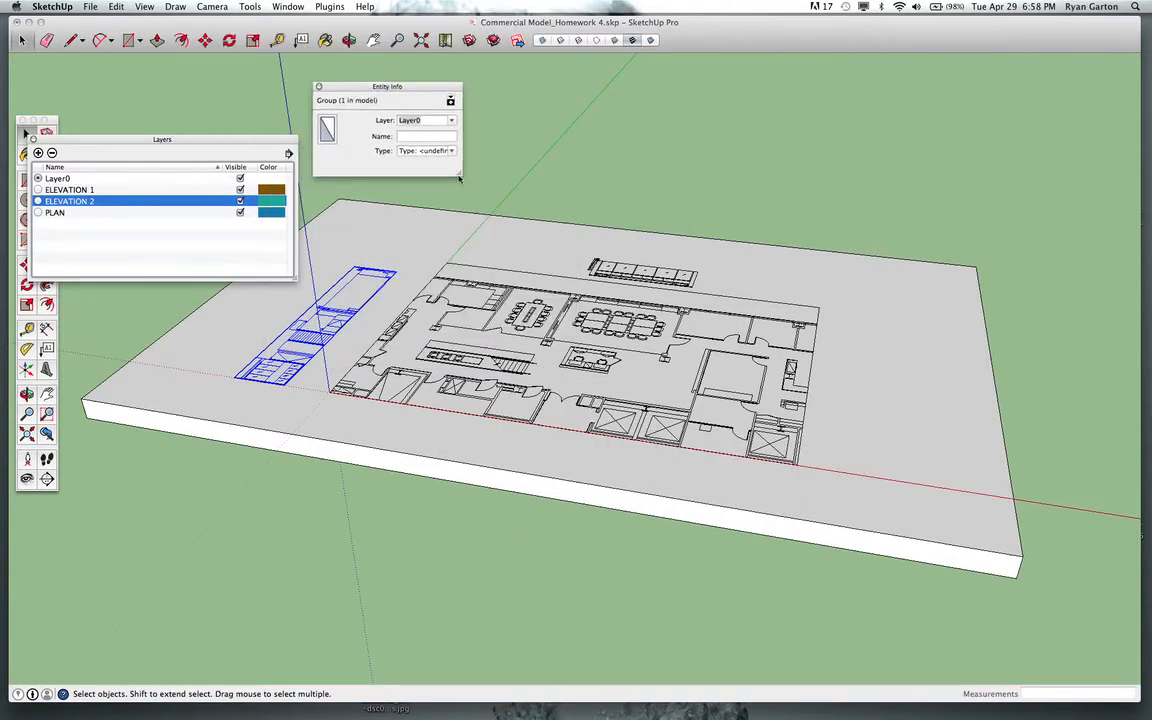
pyautogui.moveTo(459, 178); pyautogui.dragTo(528, 229)
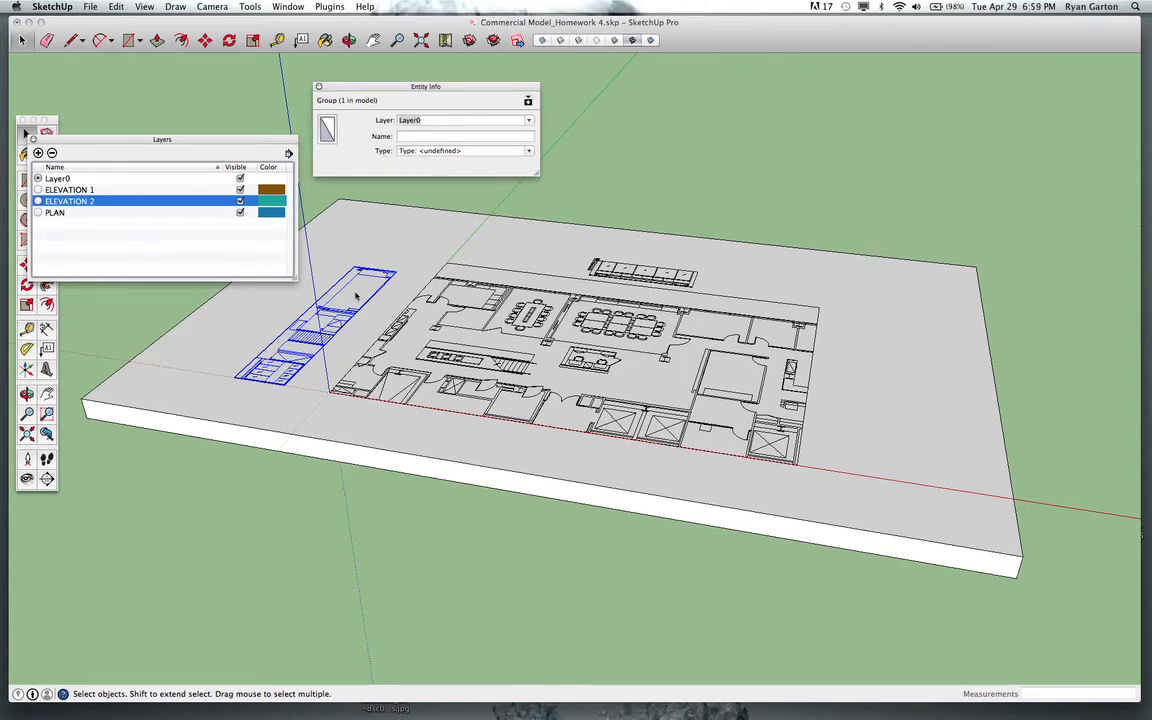
# Select the main floor plan group and assign it to the PLAN layer.
pyautogui.click(488, 287)
pyautogui.click(484, 252)
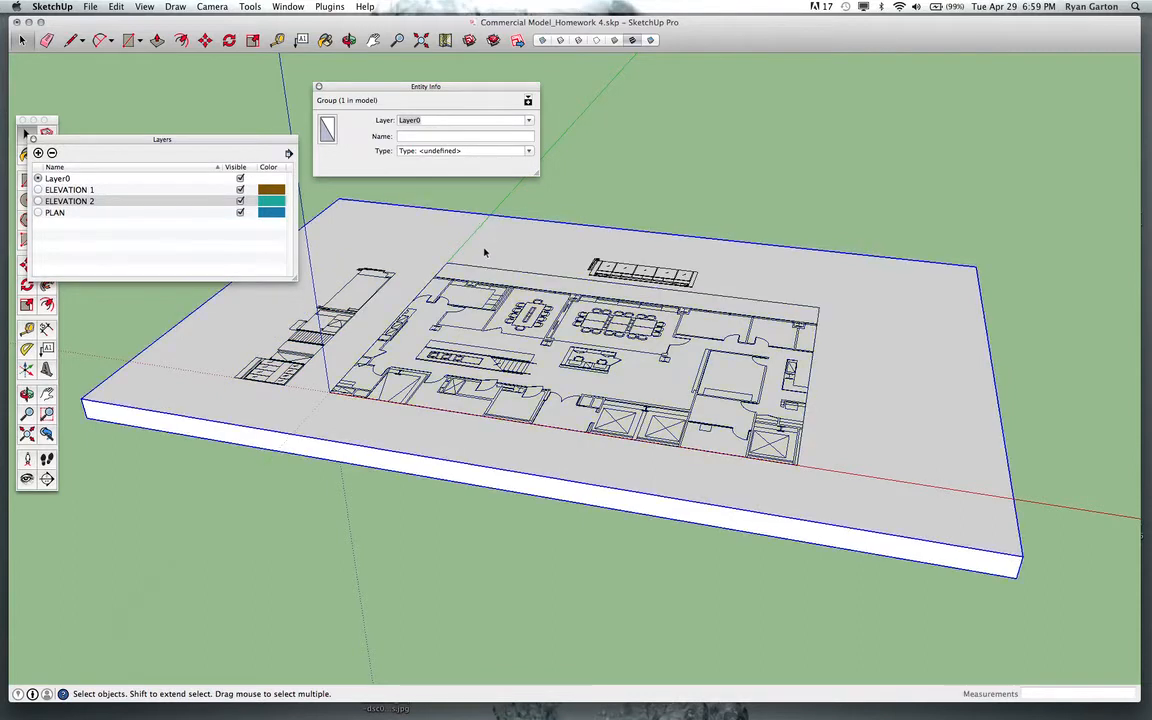
pyautogui.click(607, 284)
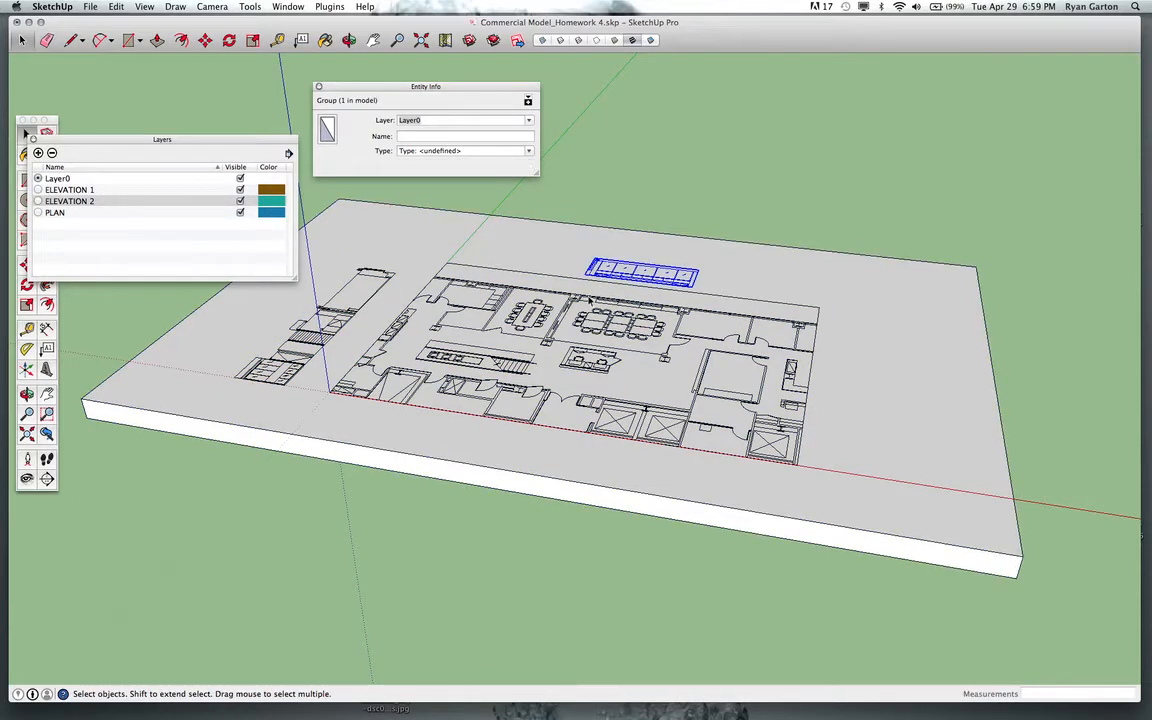
pyautogui.click(588, 297)
pyautogui.click(615, 275)
pyautogui.click(308, 286)
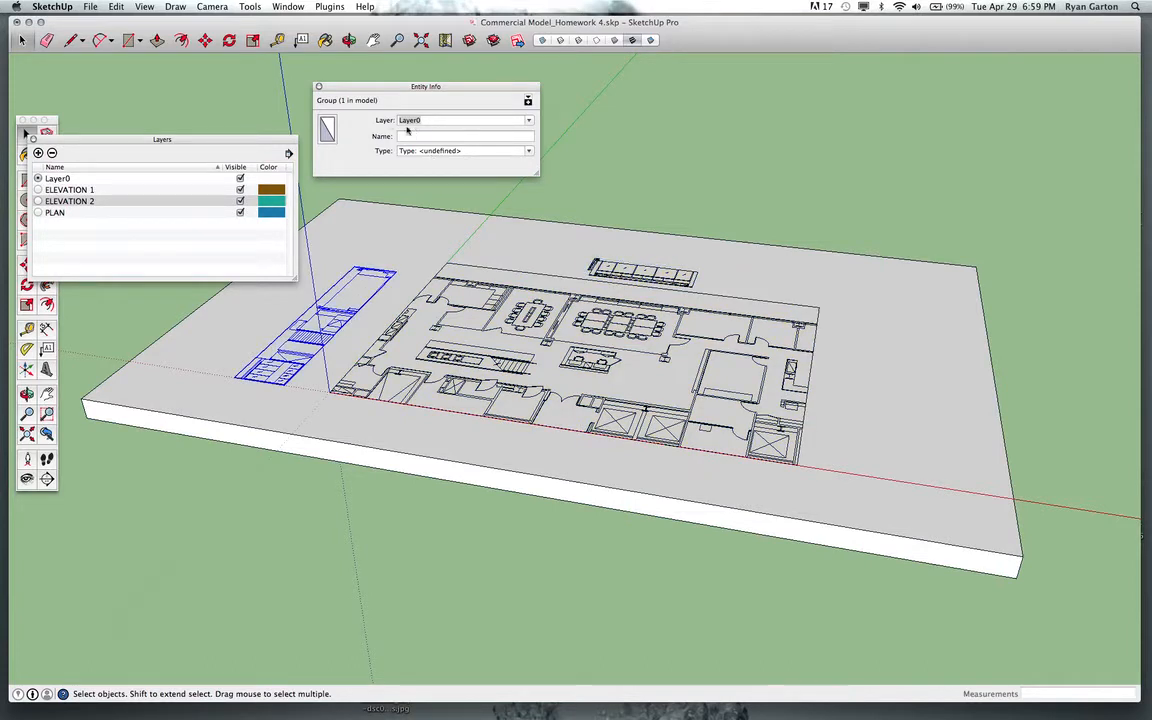
pyautogui.click(440, 262)
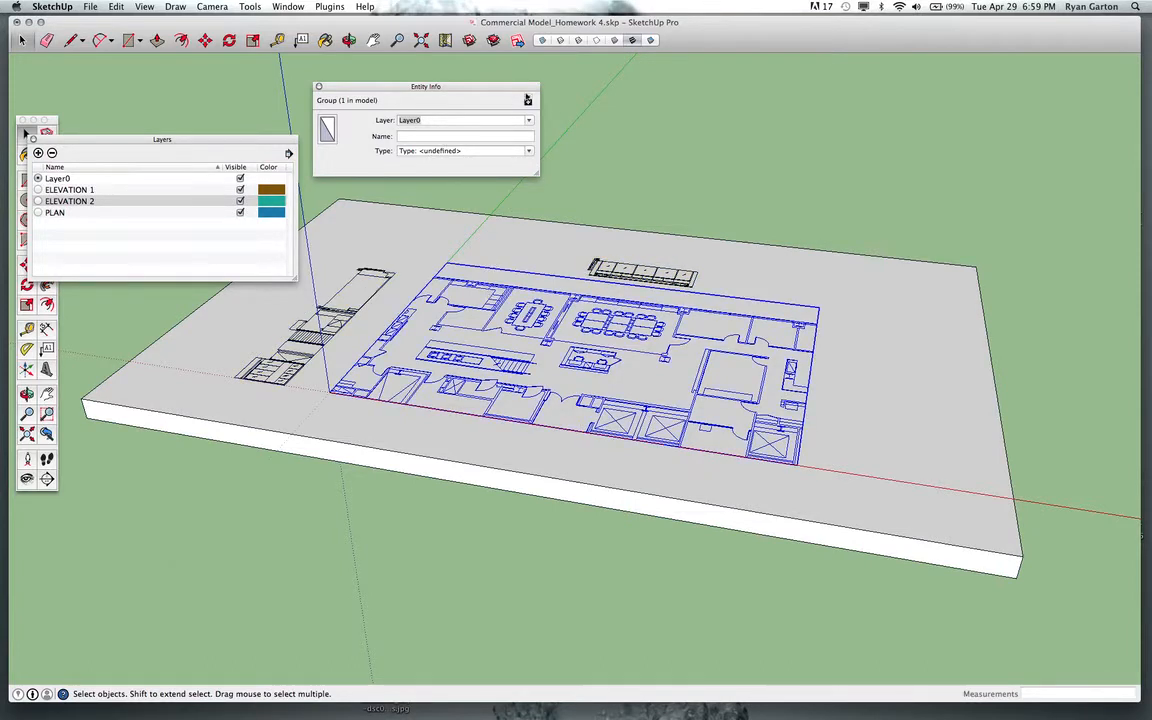
pyautogui.click(528, 100)
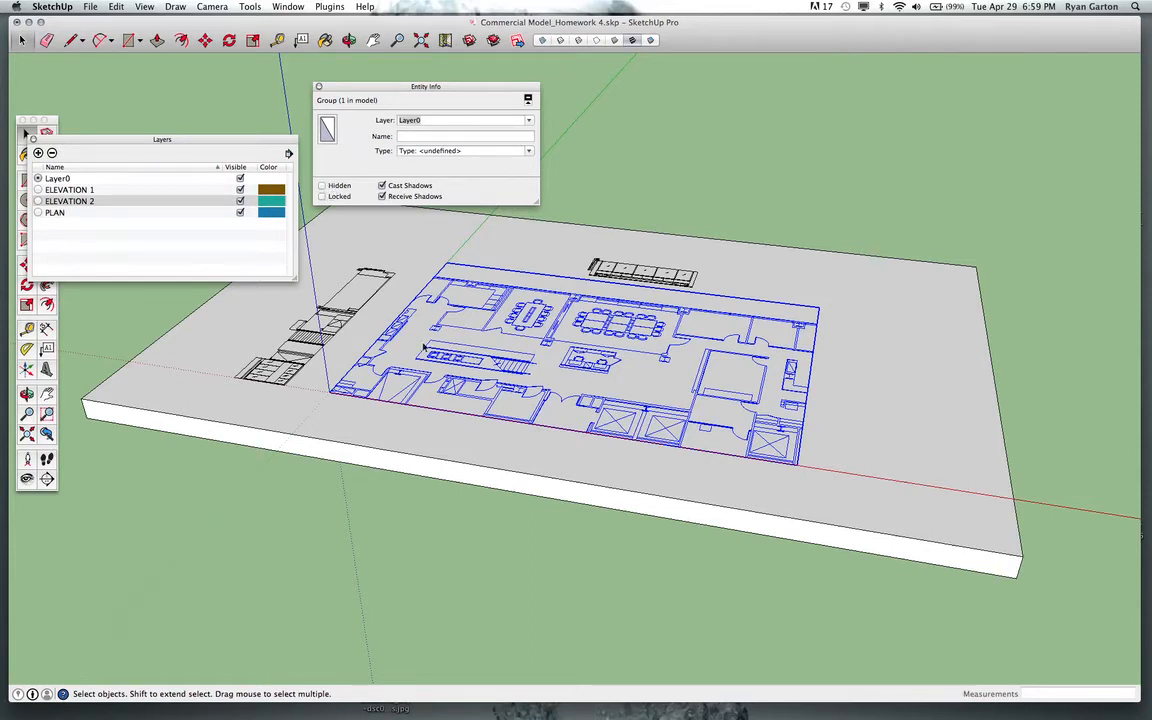
pyautogui.click(528, 122)
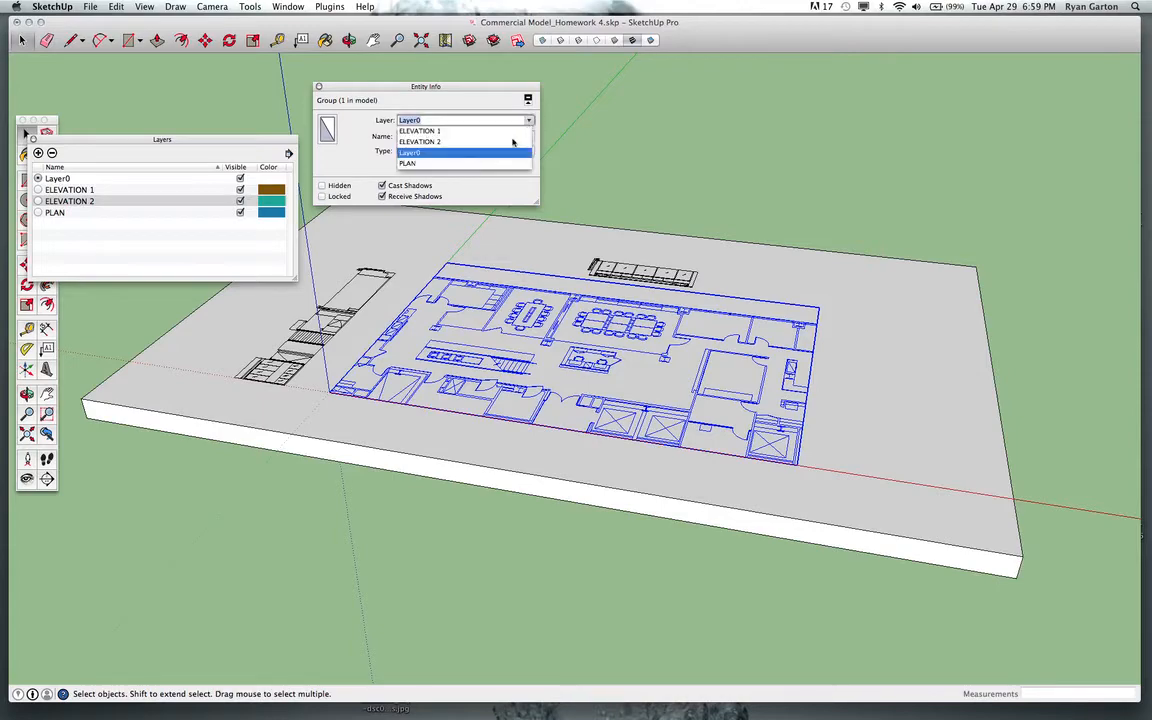
pyautogui.click(385, 156)
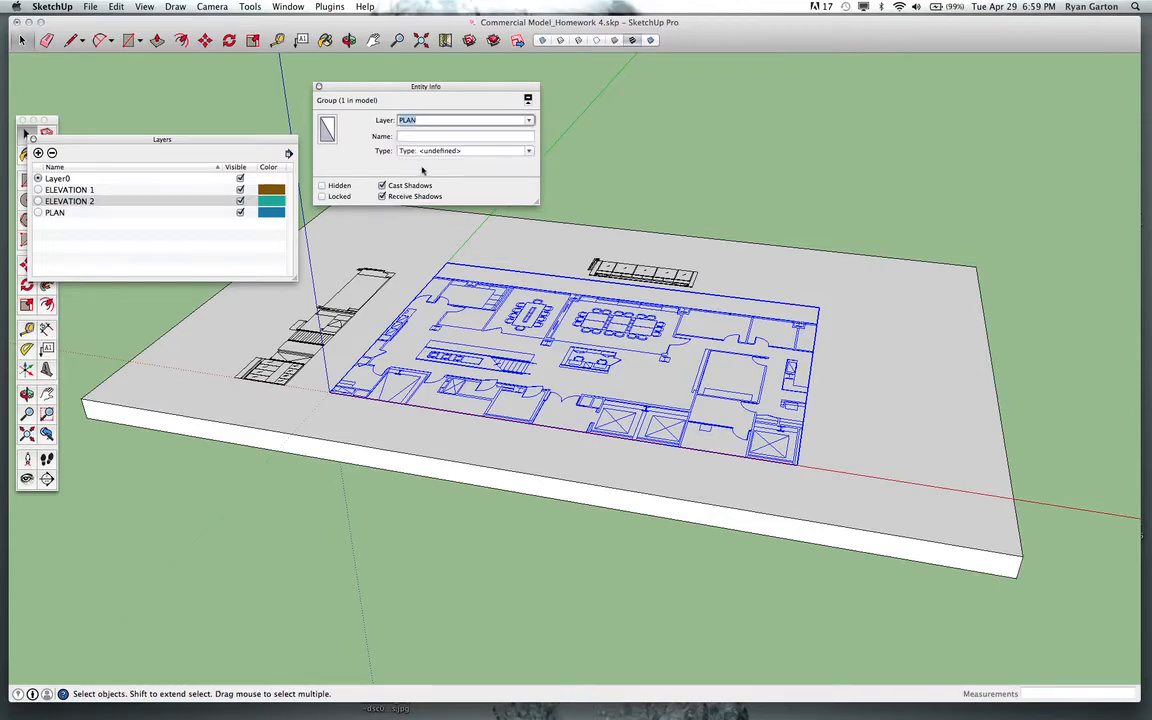
# Select the drawing strip above the plan and assign it to the ELEVATION 1 layer.
pyautogui.click(621, 281)
pyautogui.scroll(4, 624, 282)
pyautogui.moveTo(625, 283); pyautogui.dragTo(742, 408, button='middle')
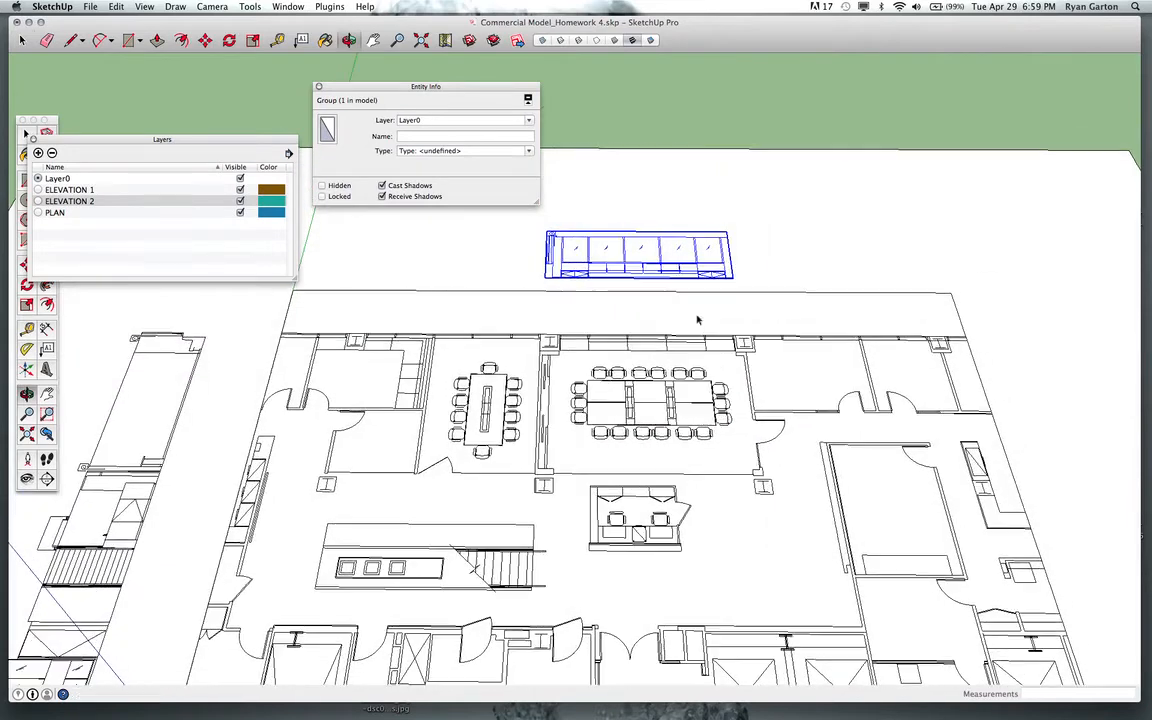
pyautogui.click(480, 120)
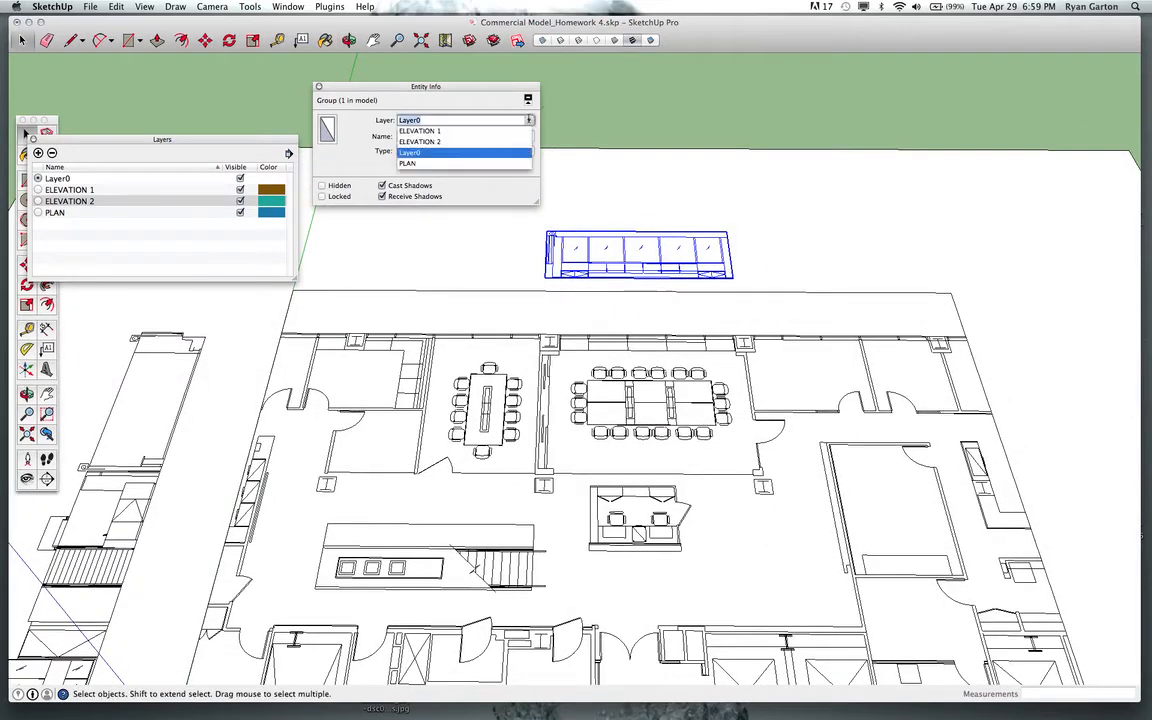
pyautogui.click(420, 131)
pyautogui.scroll(-2, 333, 375)
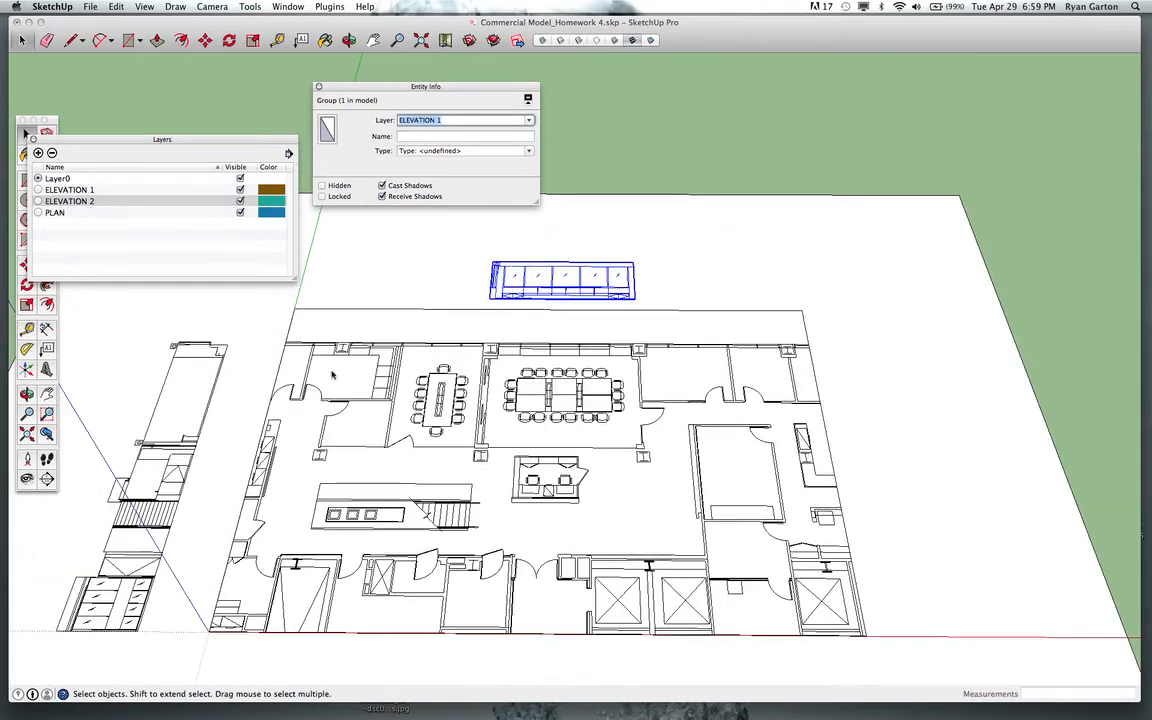
# Select the drawing strip to the left of the plan and assign it to the ELEVATION 2 layer.
pyautogui.click(154, 454)
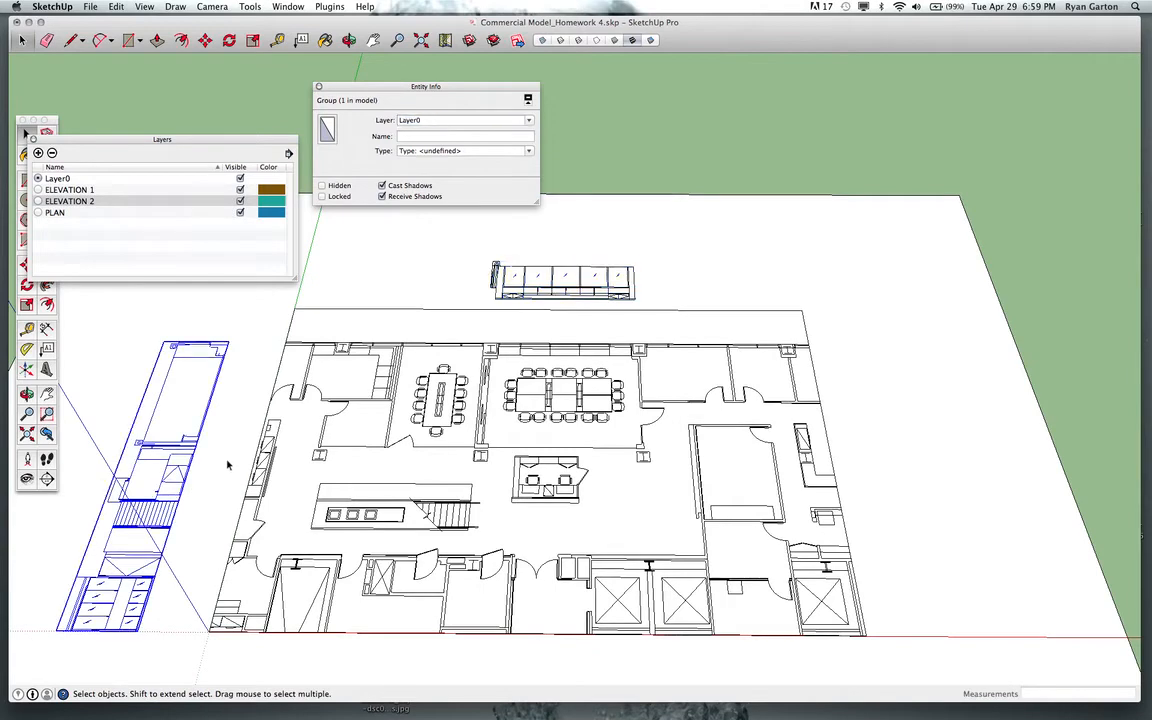
pyautogui.click(472, 119)
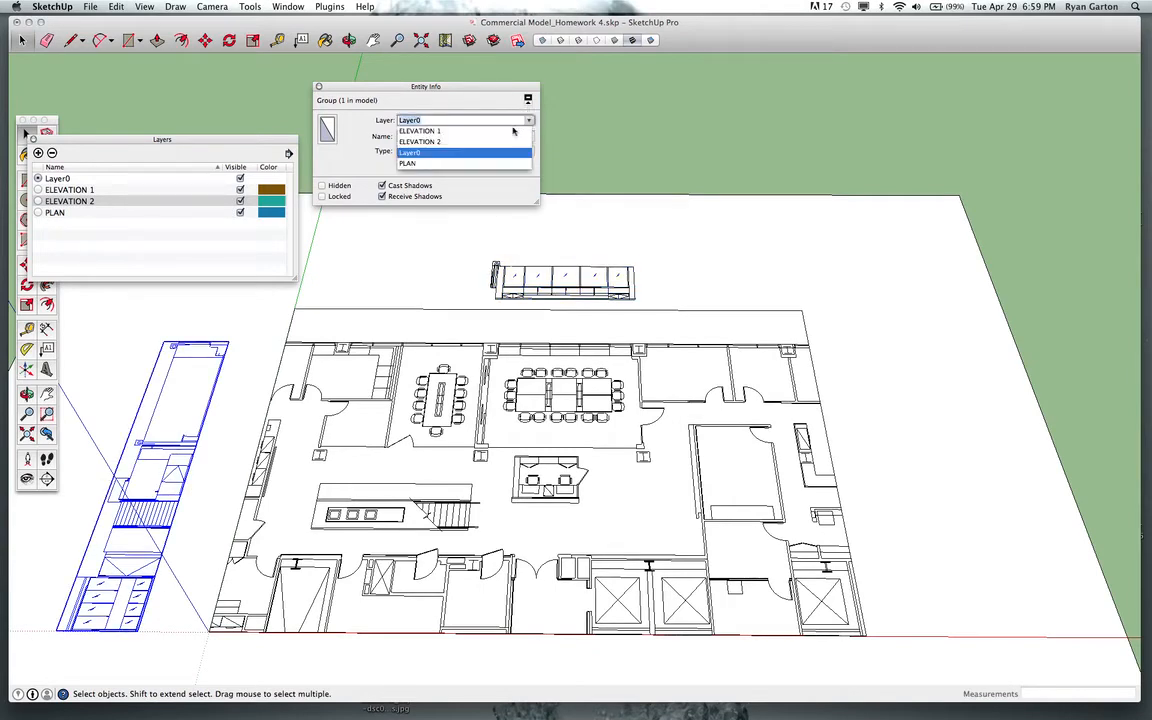
pyautogui.click(420, 141)
# Toggle the visibility of the PLAN, ELEVATION 2 and ELEVATION 1 layers off and back on to check the assignments.
pyautogui.scroll(-2, 365, 308)
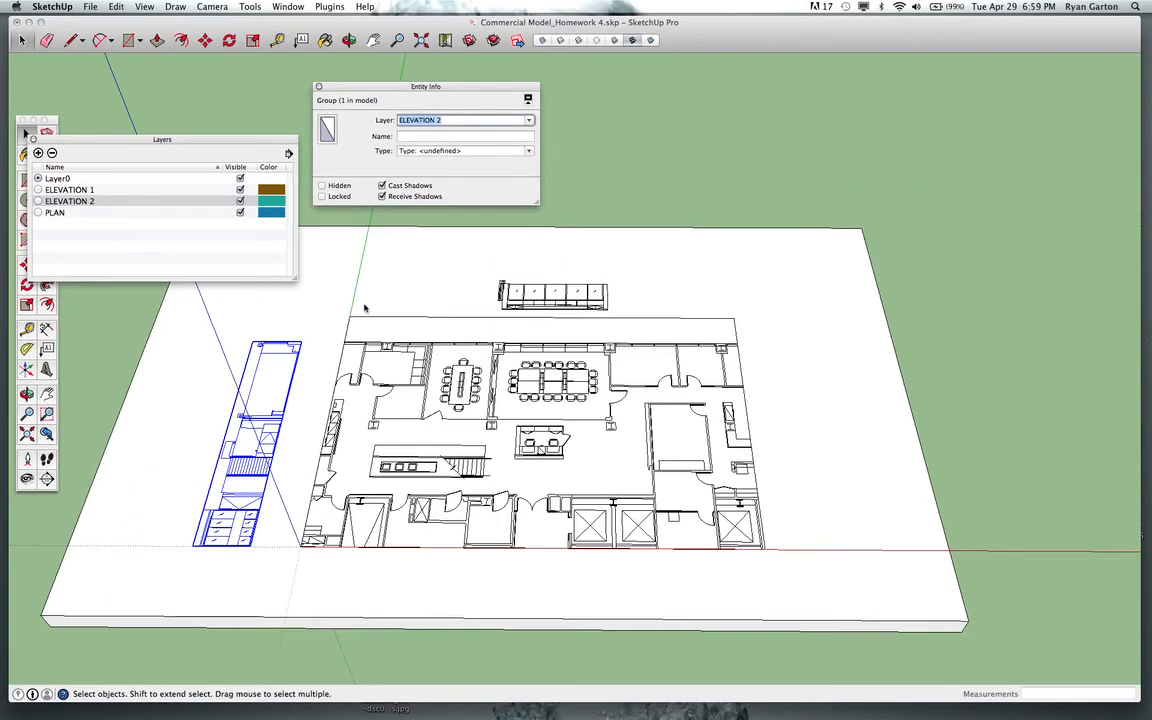
pyautogui.click(240, 212)
pyautogui.click(240, 212)
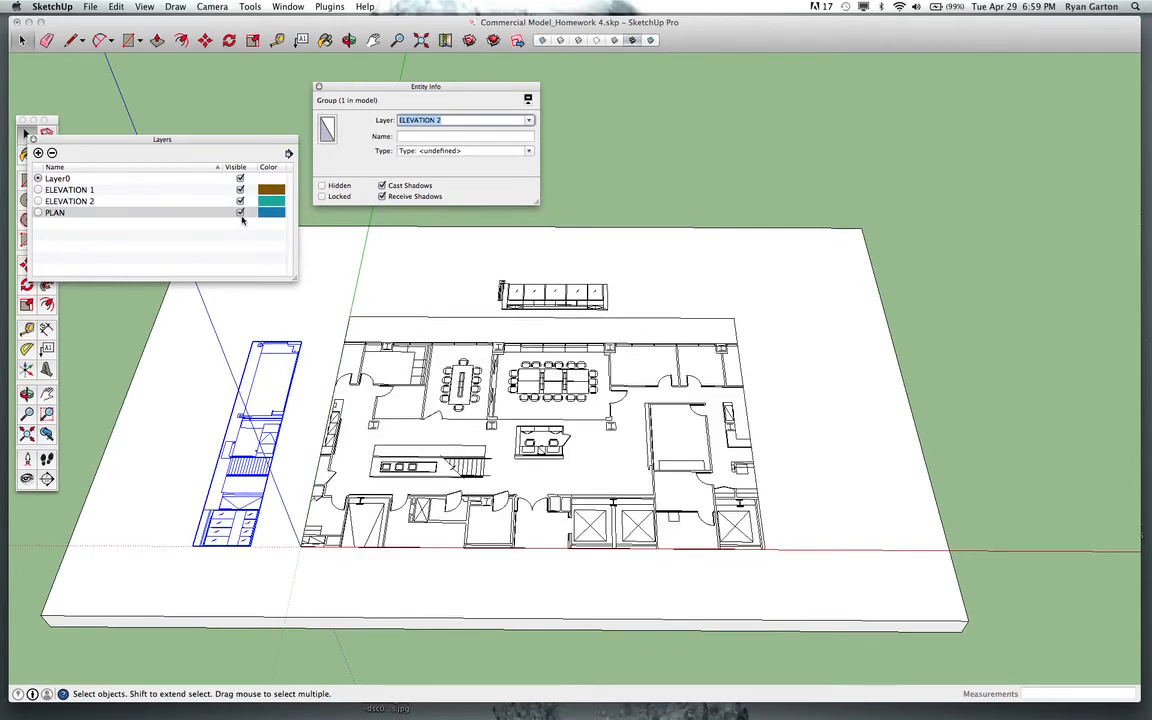
pyautogui.click(240, 212)
pyautogui.click(240, 212)
pyautogui.click(240, 201)
pyautogui.click(240, 201)
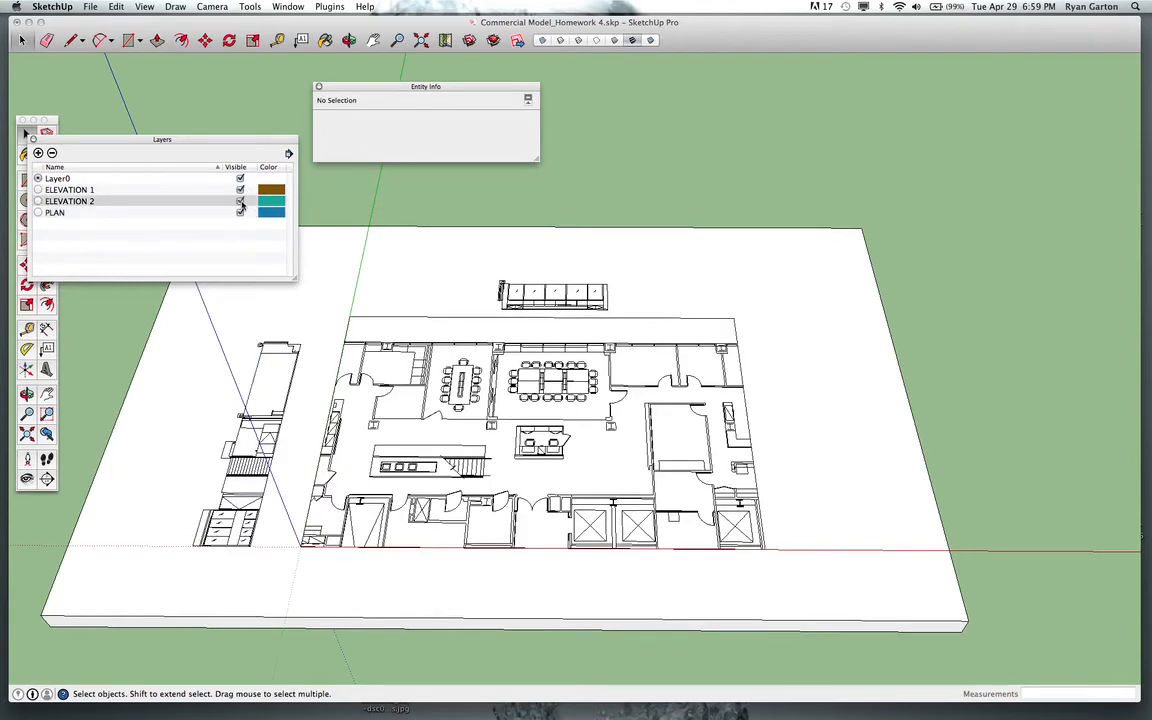
pyautogui.click(240, 201)
pyautogui.click(240, 201)
pyautogui.click(240, 189)
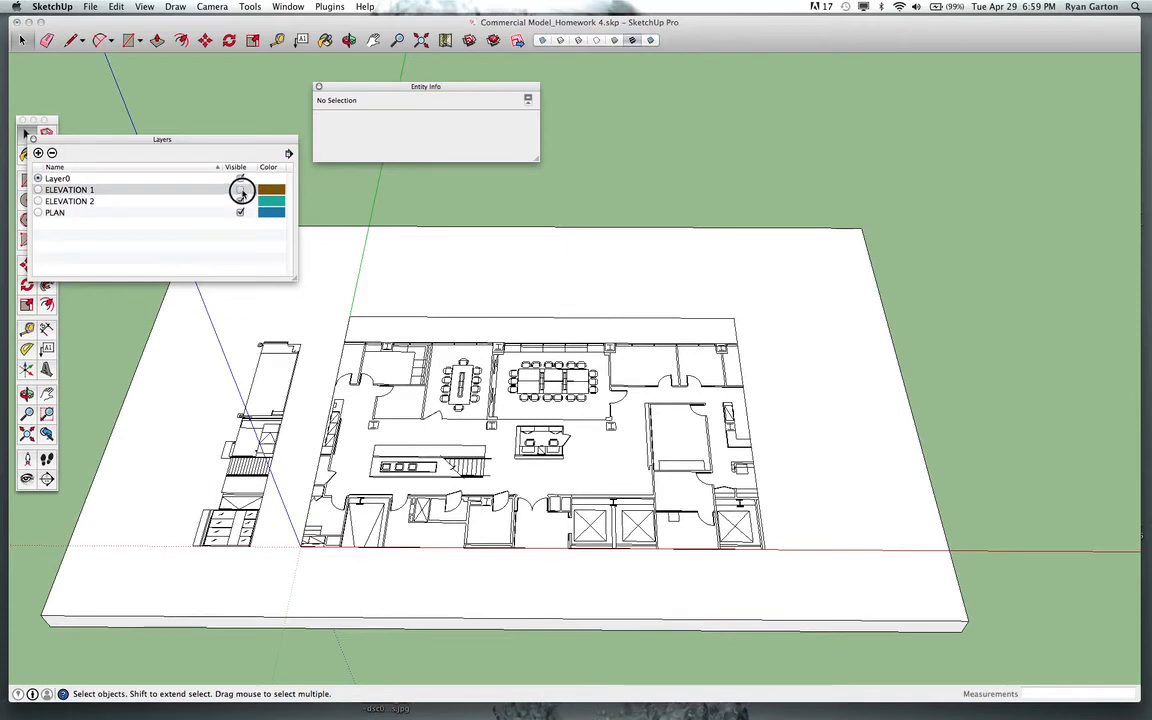
pyautogui.click(240, 189)
pyautogui.click(240, 189)
pyautogui.click(240, 189)
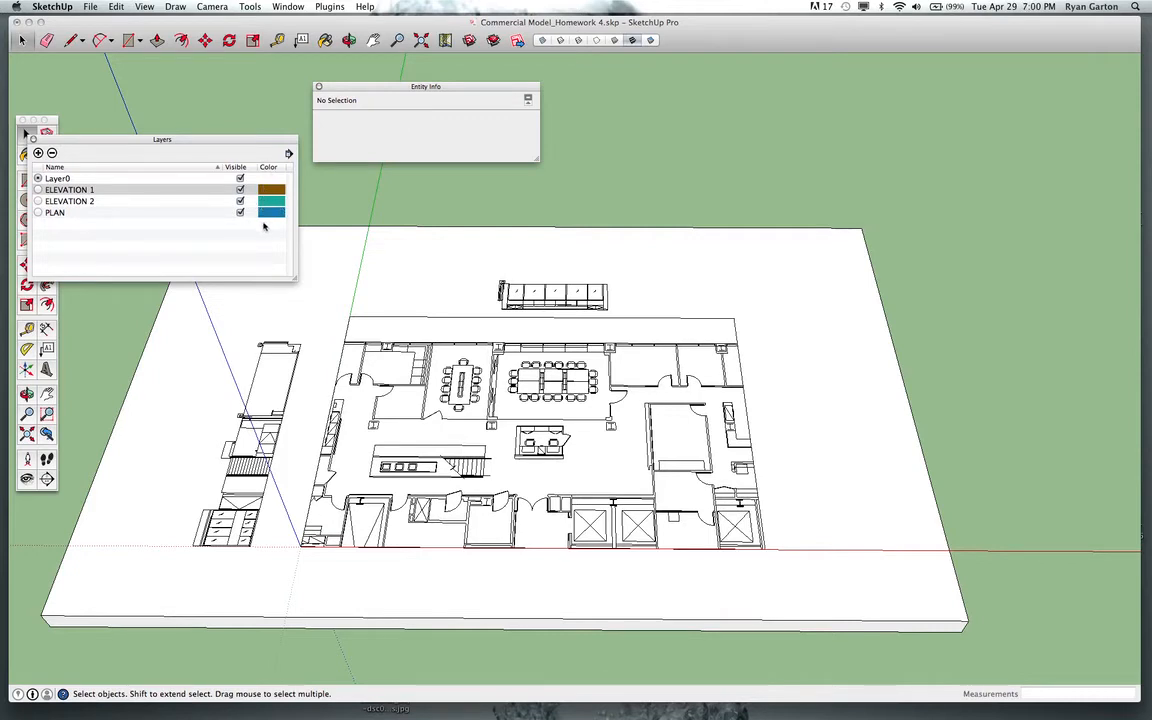
pyautogui.click(240, 189)
pyautogui.click(240, 189)
# Select the floor plan, the base slab and the left strip in turn to check which layer each is on.
pyautogui.scroll(2, 538, 461)
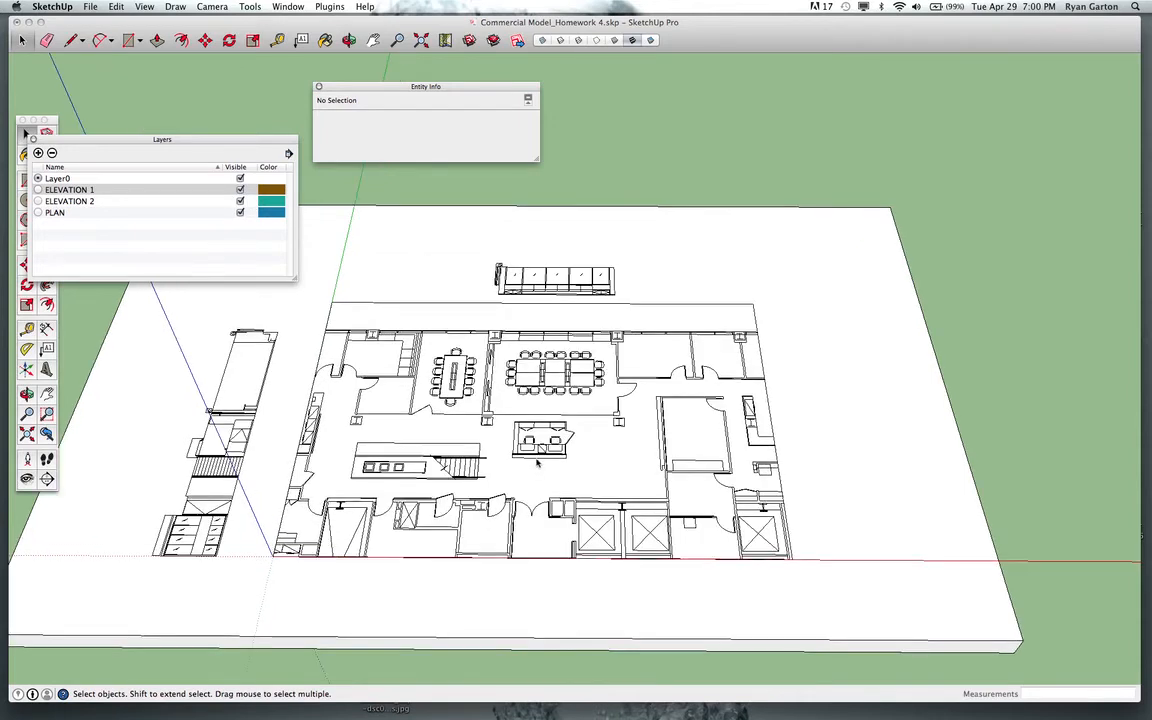
pyautogui.click(537, 458)
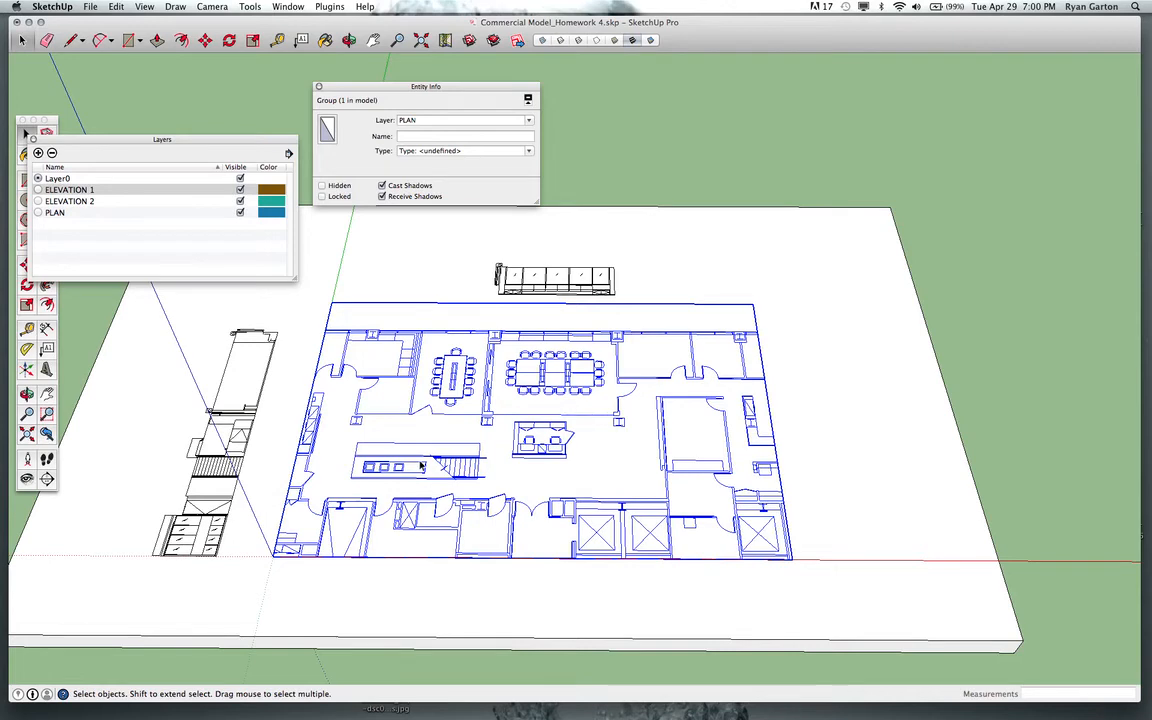
pyautogui.scroll(2, 493, 413)
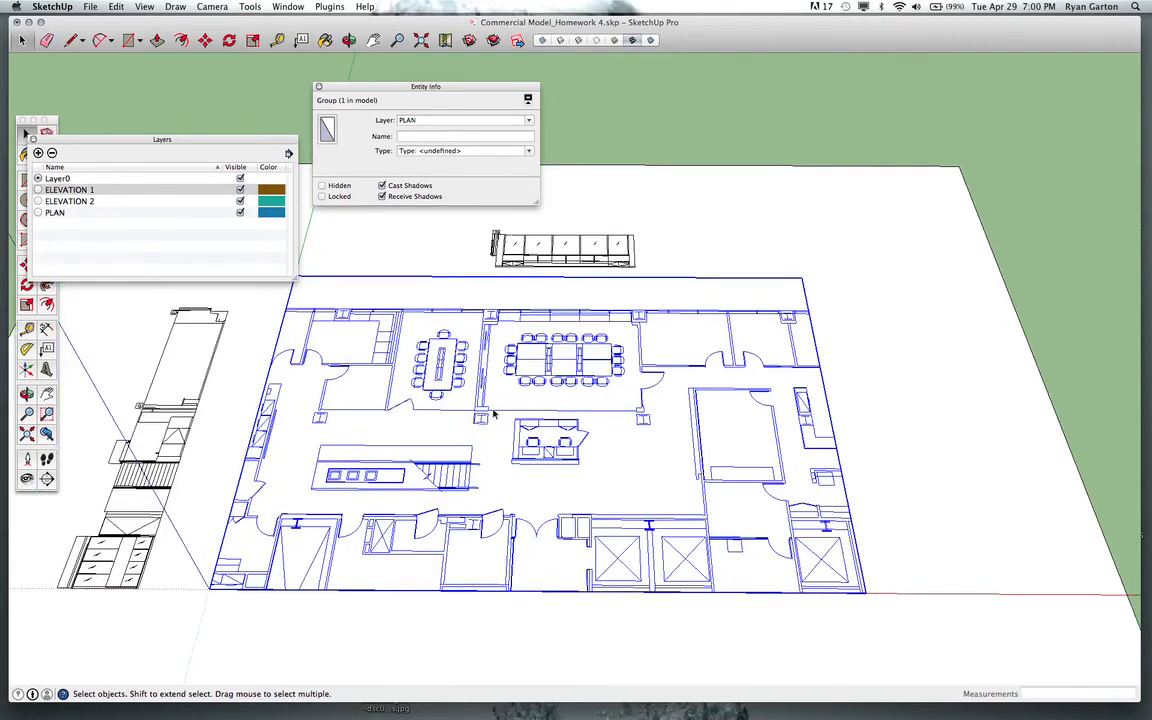
pyautogui.scroll(-2, 452, 382)
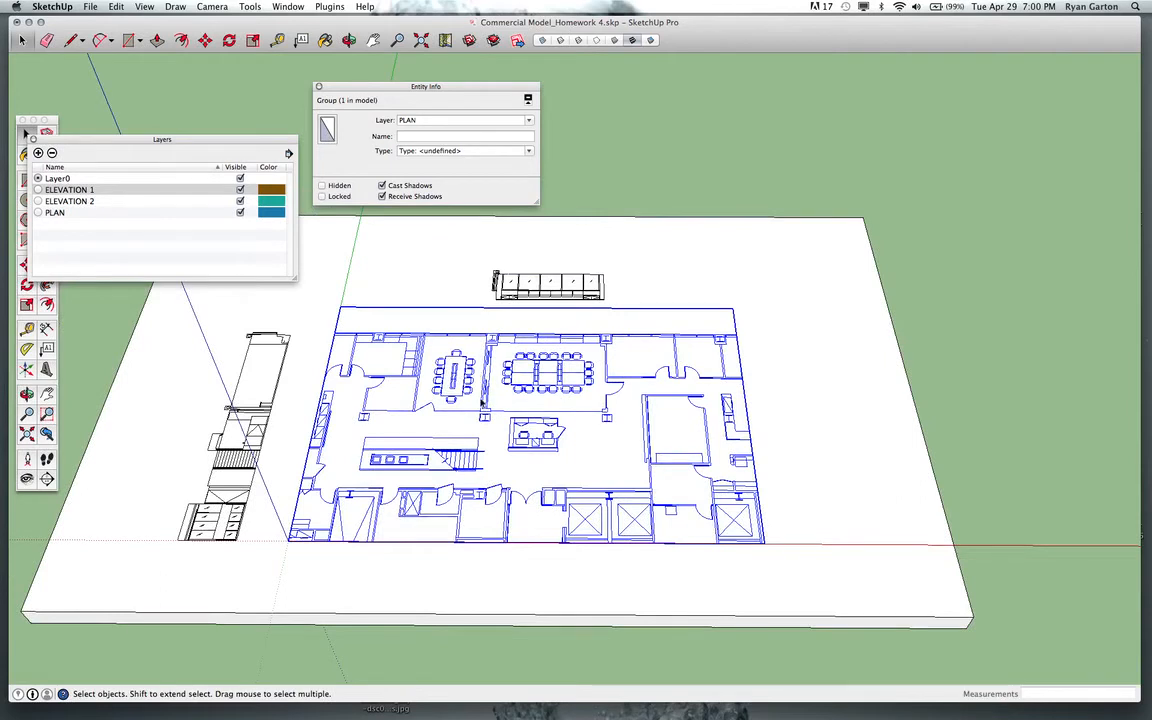
pyautogui.click(393, 418)
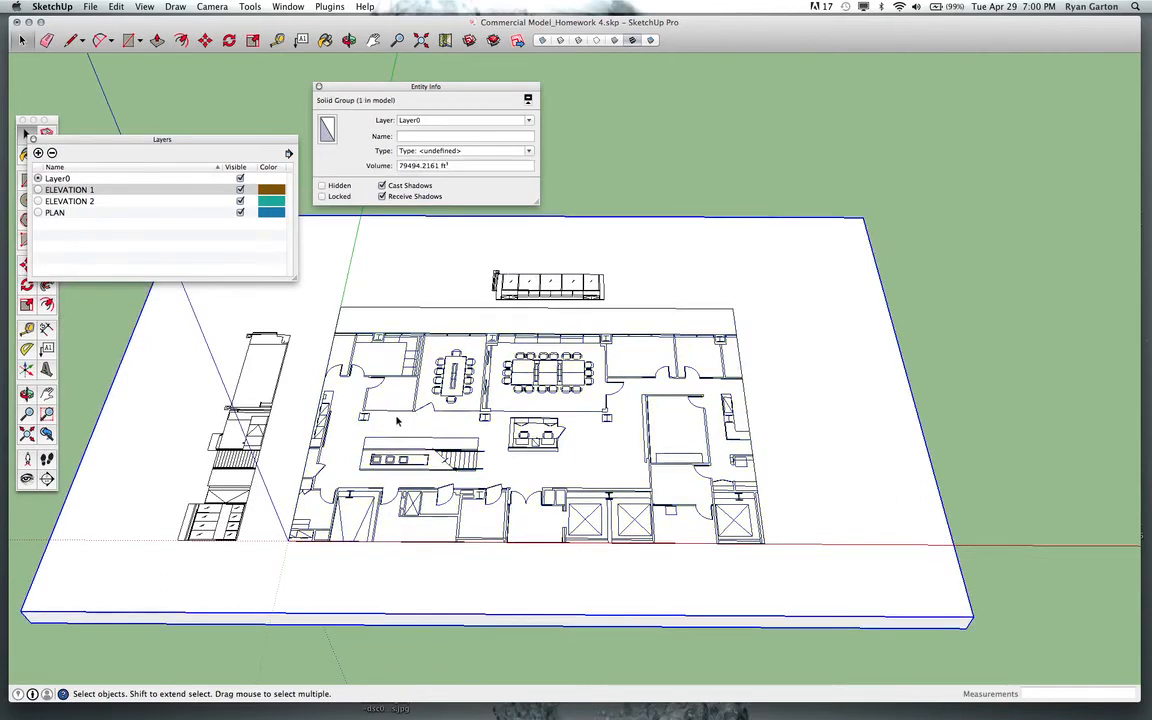
pyautogui.click(393, 412)
pyautogui.click(268, 428)
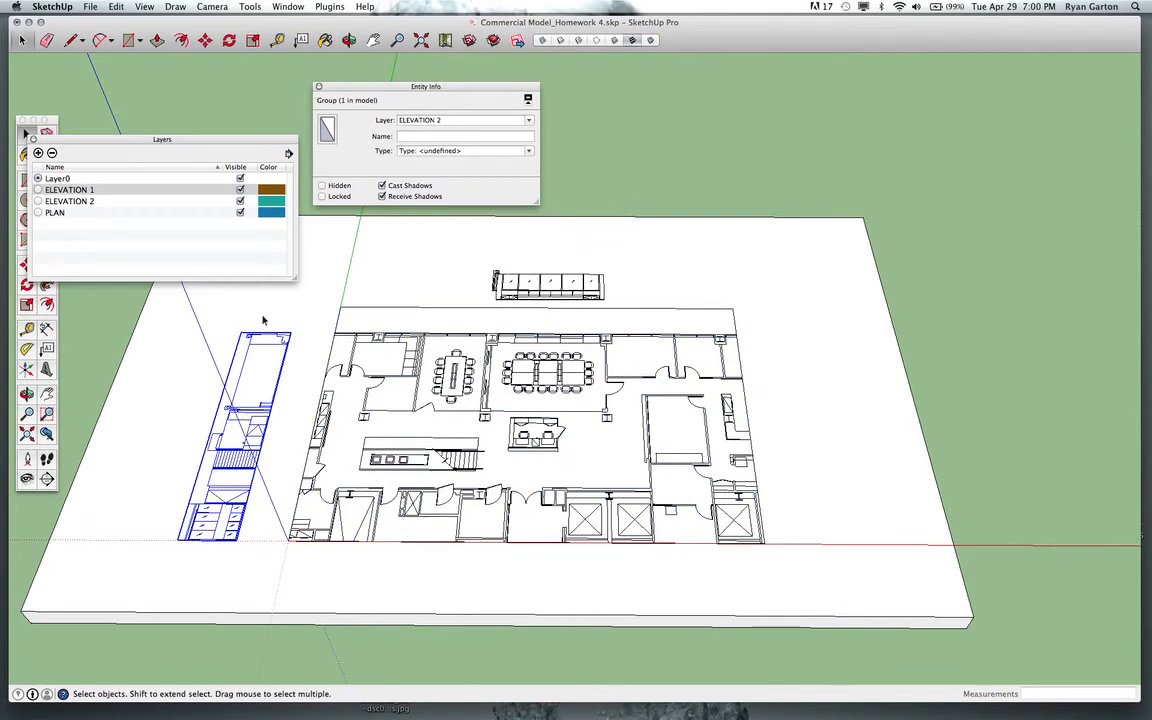
# Toggle the ELEVATION 1 and ELEVATION 2 layers' visibility off and on, then select the floor plan group to check its layer.
pyautogui.click(241, 191)
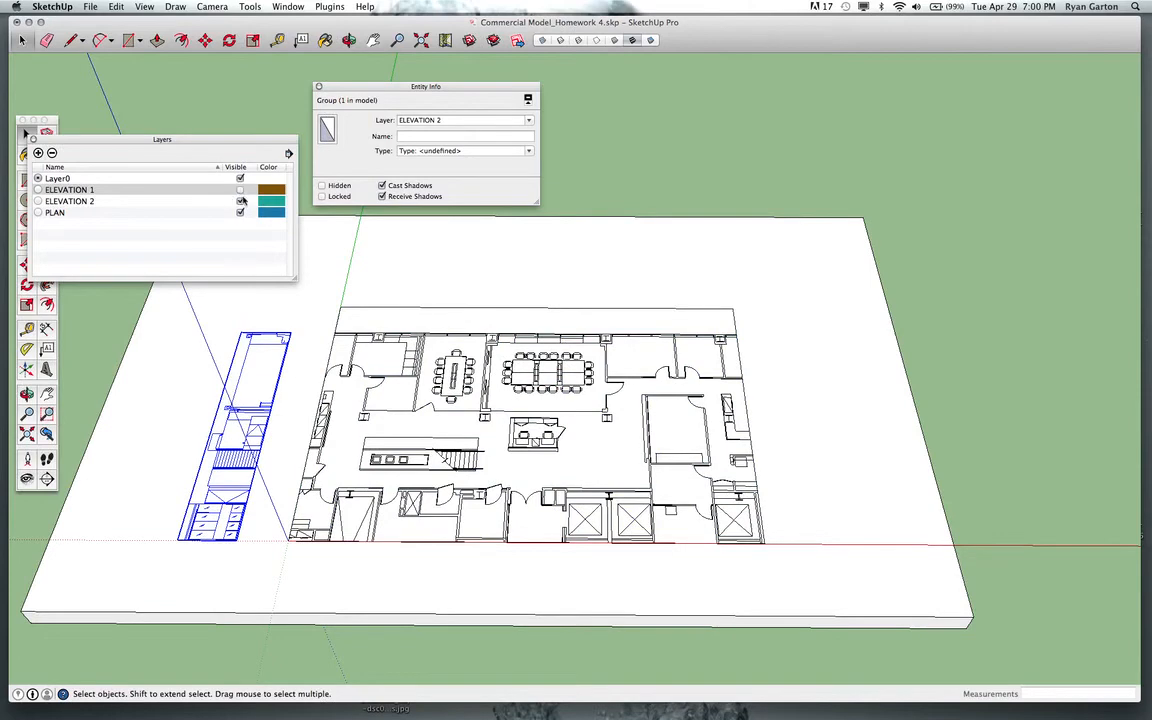
pyautogui.click(241, 201)
pyautogui.click(241, 190)
pyautogui.click(241, 201)
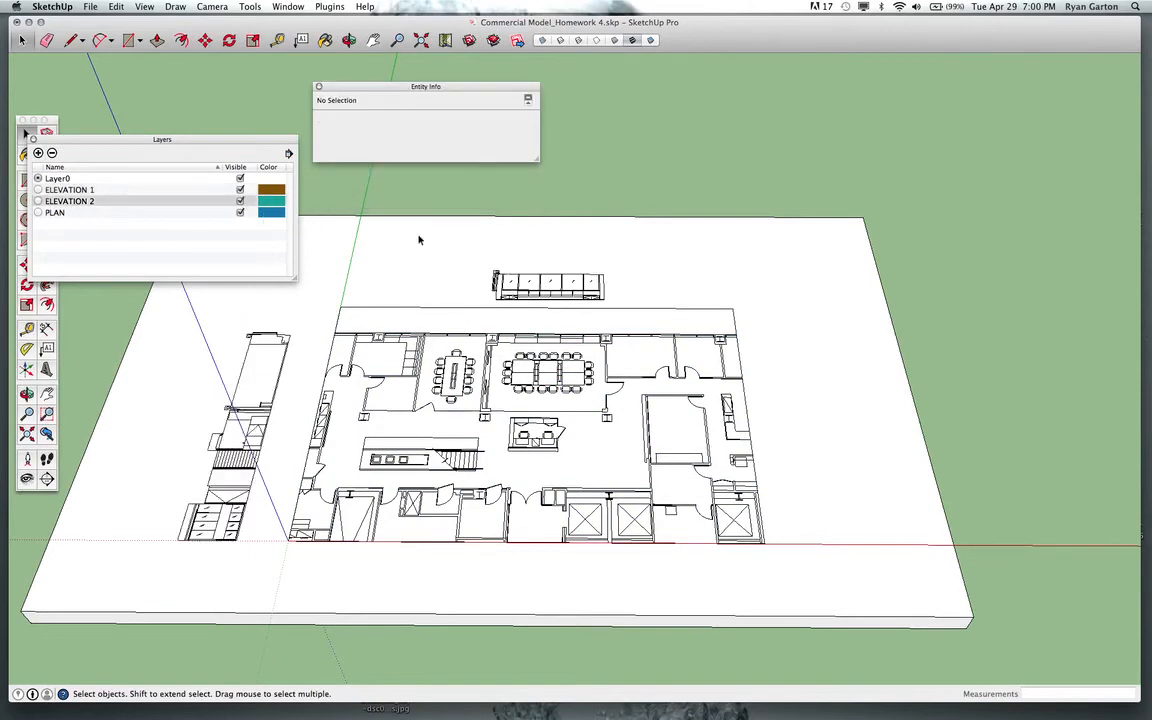
pyautogui.scroll(-3, 410, 410)
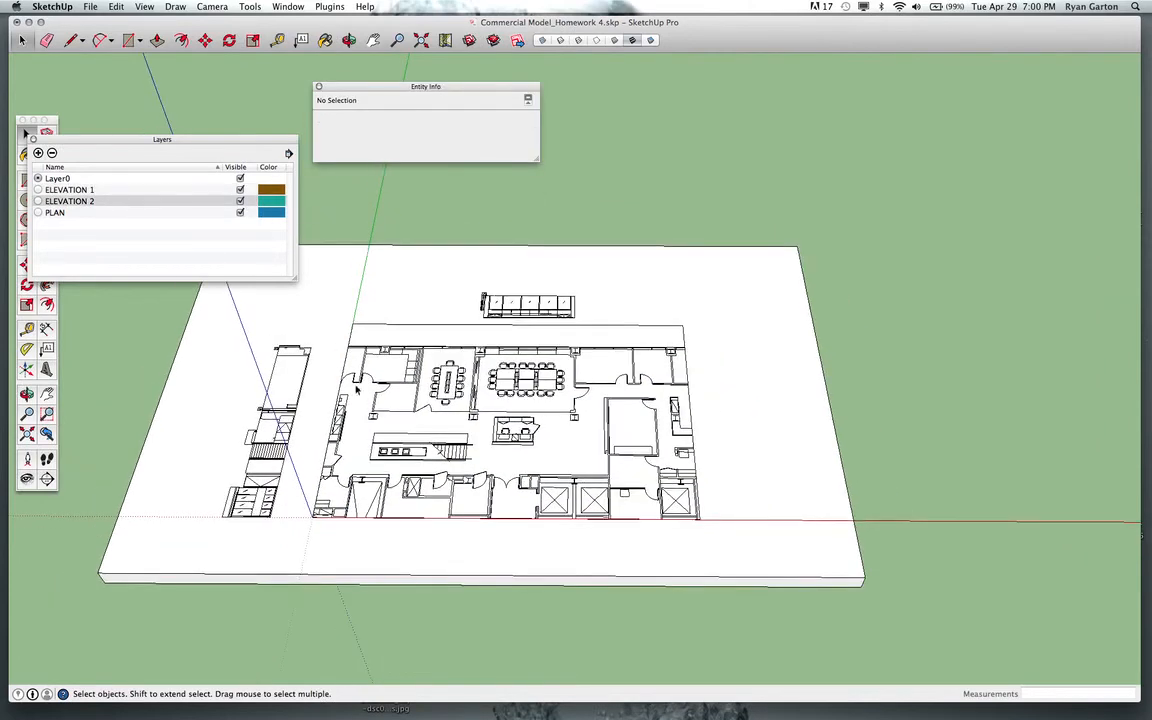
pyautogui.click(338, 437)
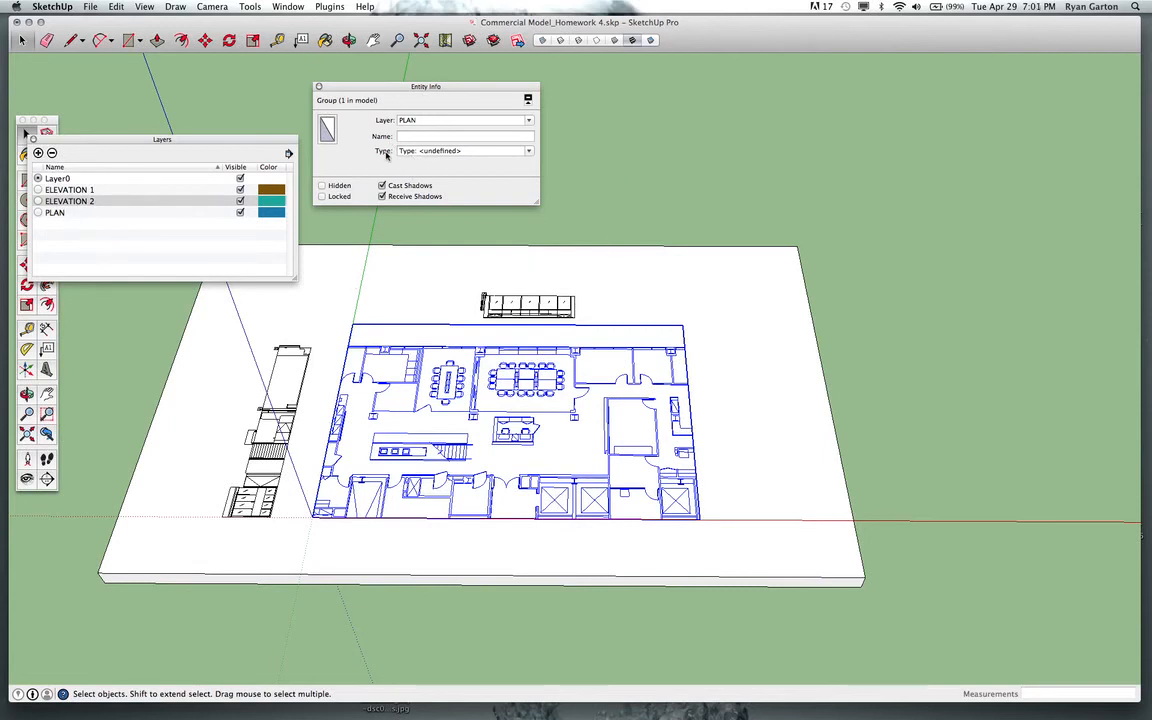
pyautogui.click(289, 7)
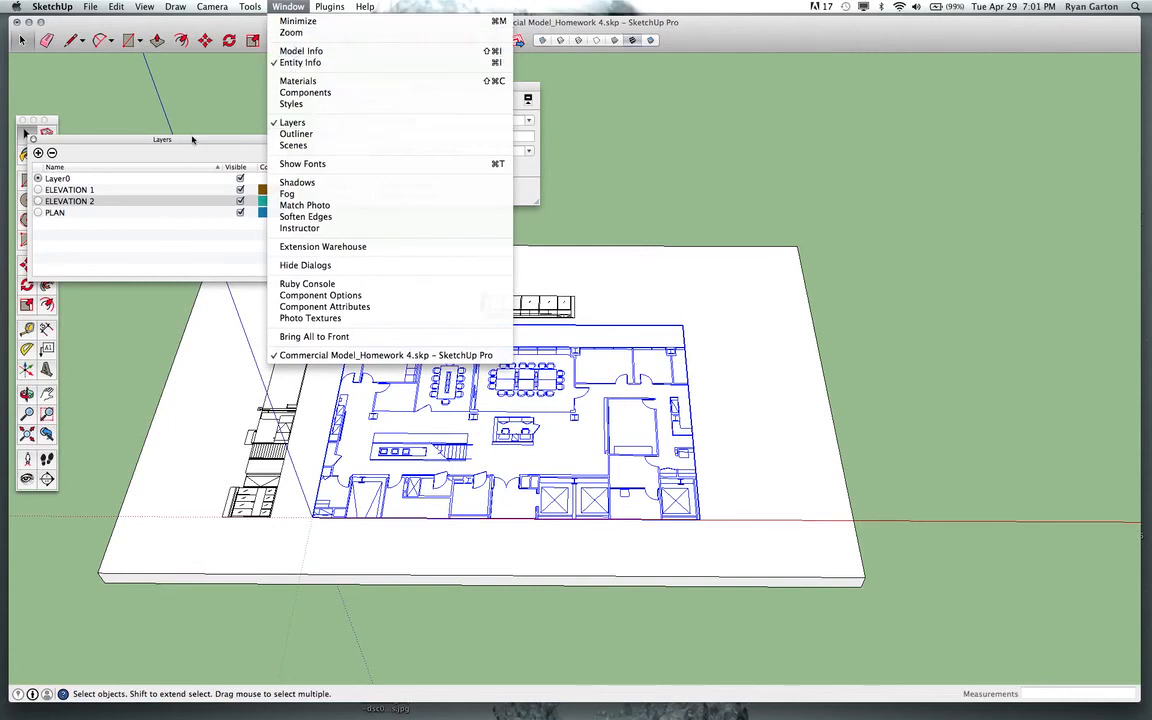
pyautogui.click(349, 93)
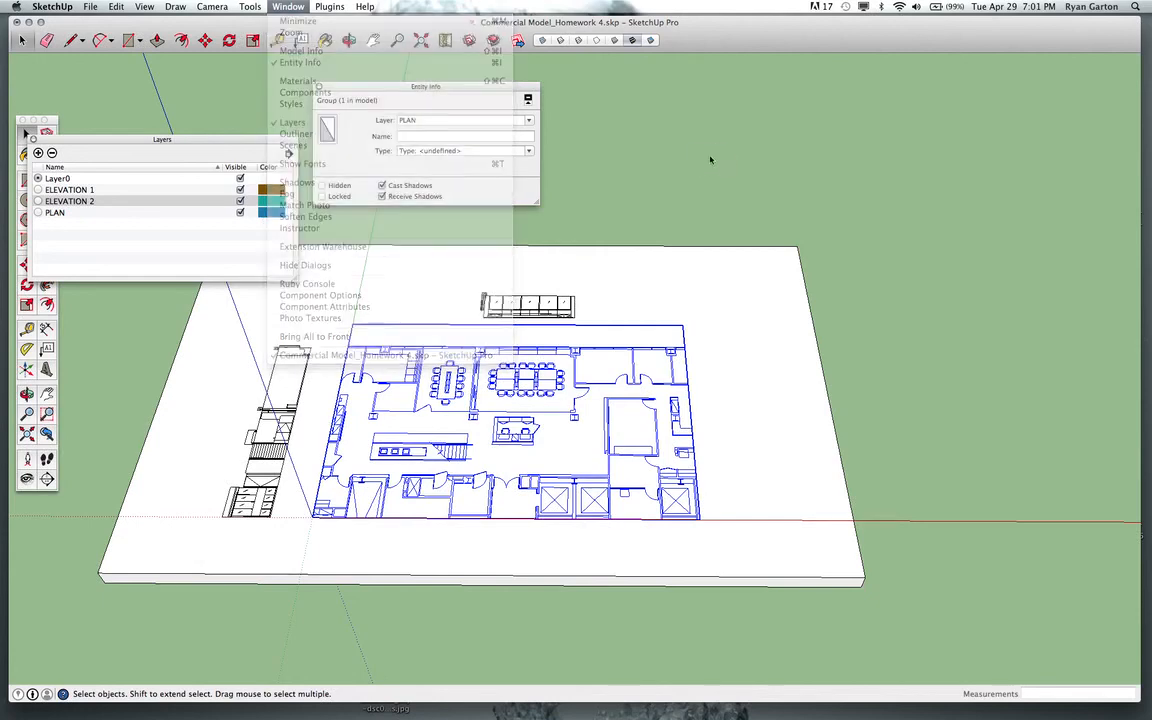
pyautogui.click(291, 7)
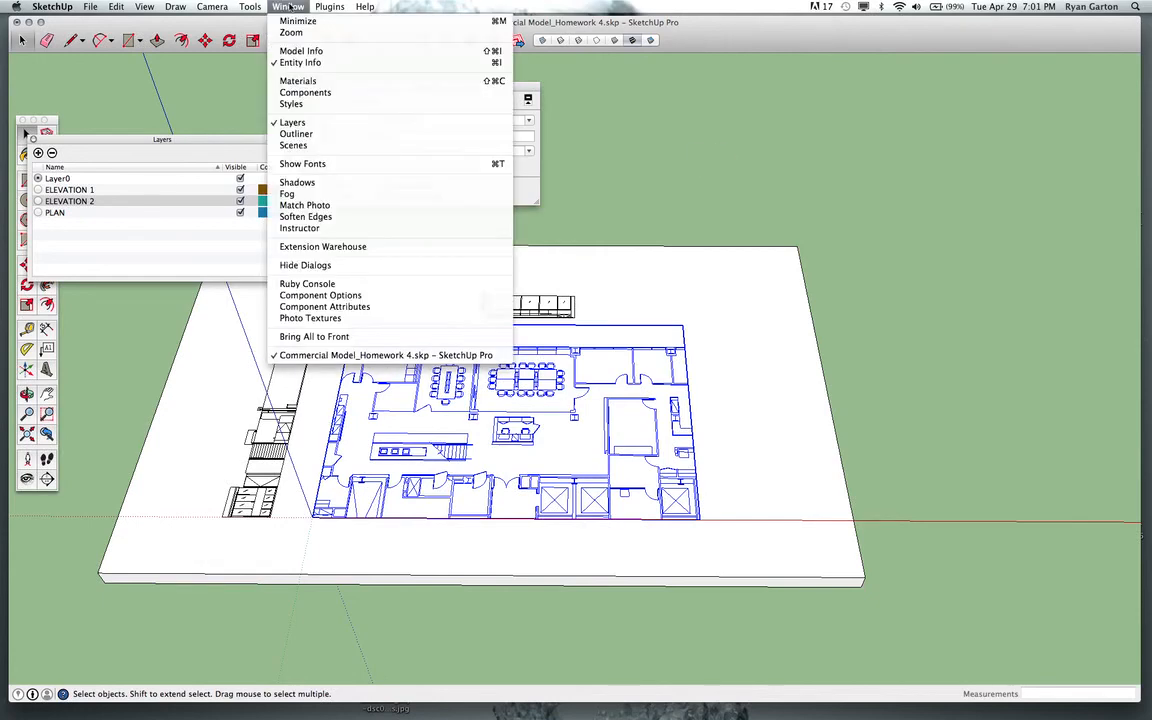
pyautogui.click(160, 106)
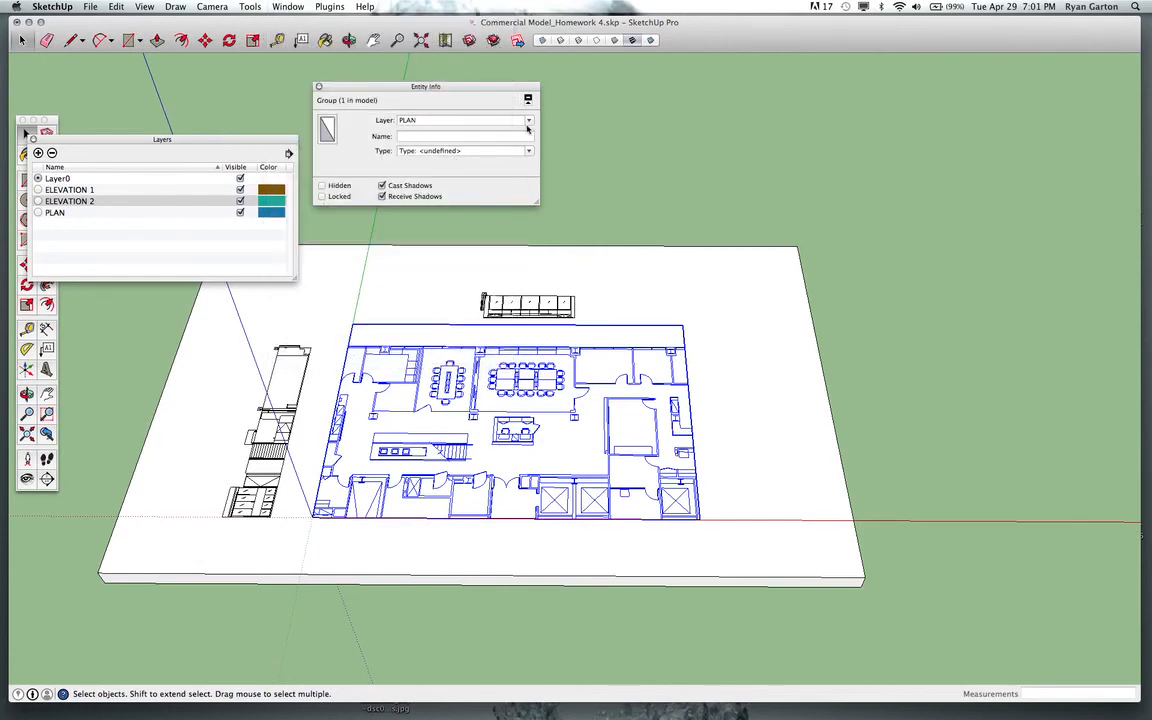
pyautogui.click(477, 119)
pyautogui.click(630, 172)
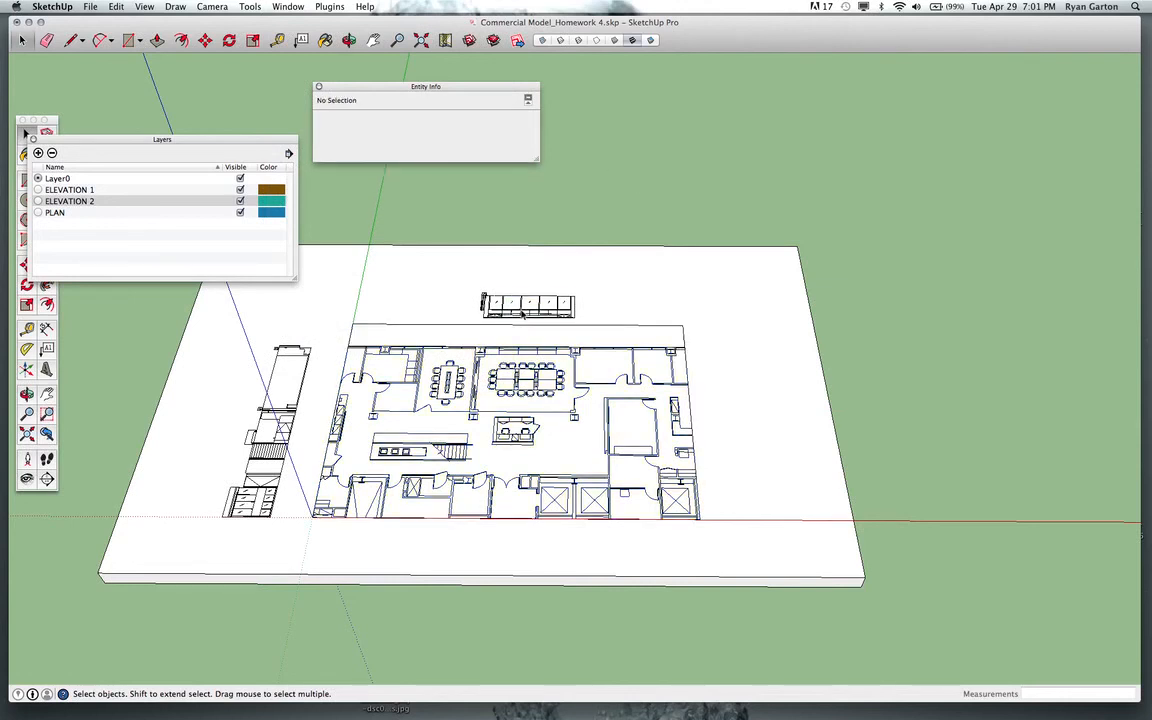
pyautogui.click(521, 313)
pyautogui.click(557, 256)
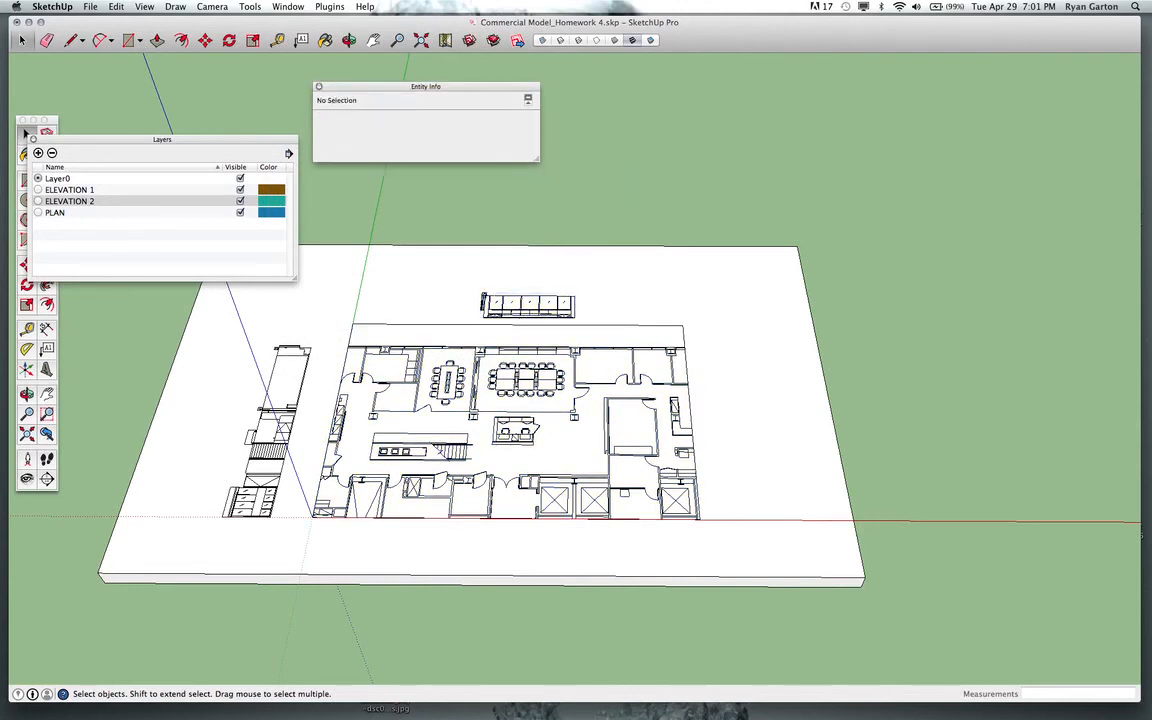